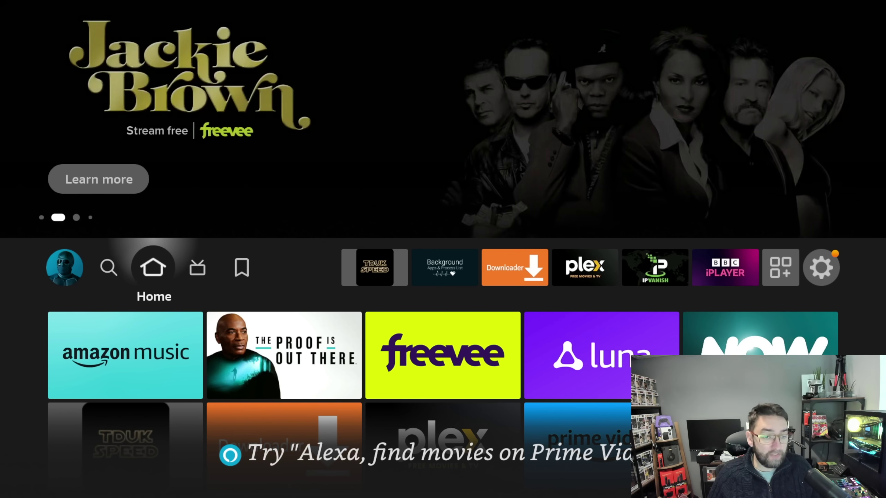
# - Move focus through the home rows onto the TDUK Speed tile in the pinned app row
pyautogui.press('Down')
pyautogui.press('Down')
pyautogui.press('Up')
pyautogui.press('Up')
pyautogui.press('Up')
pyautogui.press('Up')
pyautogui.press('Up')
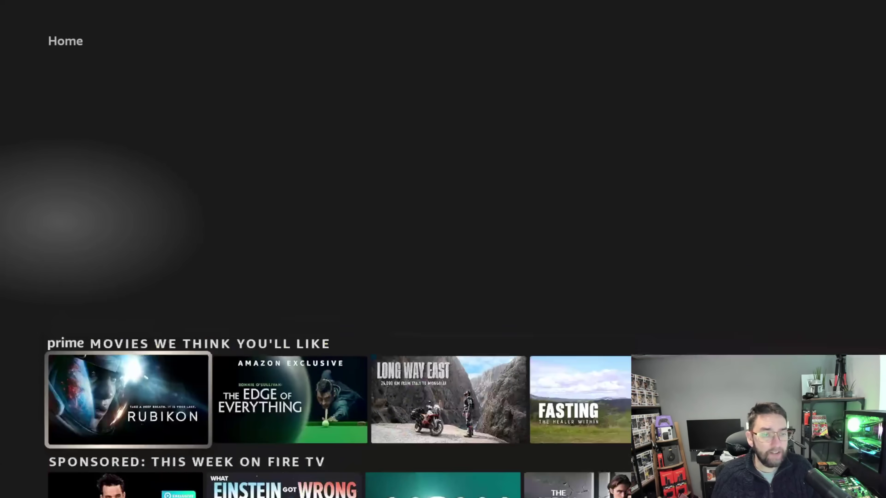
pyautogui.press('Up')
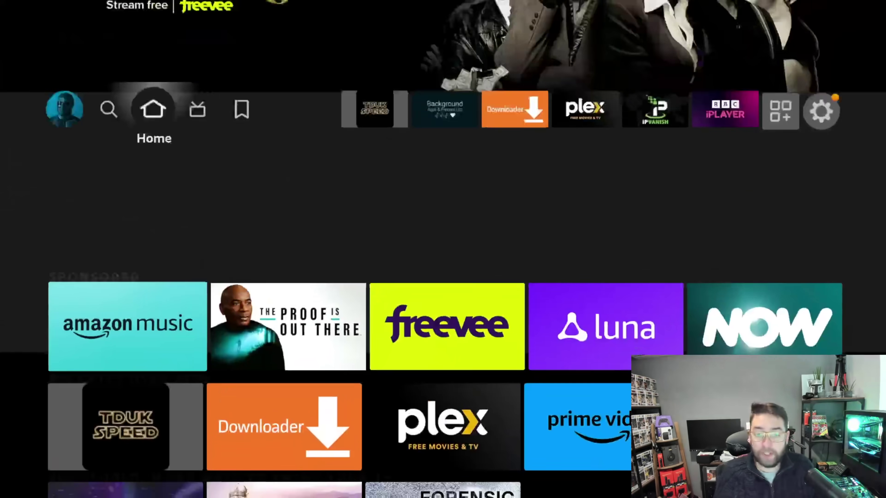
pyautogui.press('Right')
pyautogui.press('Right')
pyautogui.press('Right')
pyautogui.press('Right')
pyautogui.press('Right')
pyautogui.press('Right')
pyautogui.press('Right')
pyautogui.press('Right')
pyautogui.press('Right')
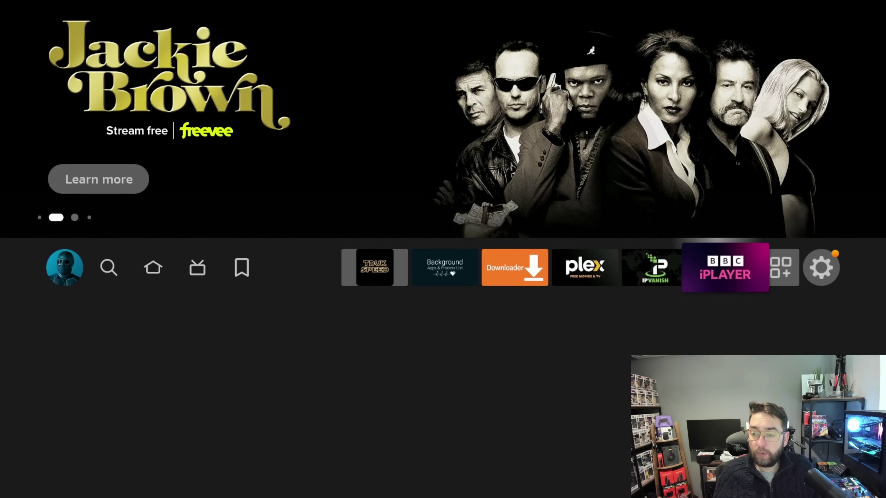
pyautogui.press('Left')
pyautogui.press('Left')
pyautogui.press('Left')
pyautogui.press('Left')
pyautogui.press('Left')
pyautogui.press('Left')
pyautogui.press('Left')
pyautogui.press('Left')
pyautogui.press('Left')
pyautogui.press('Left')
pyautogui.press('Left')
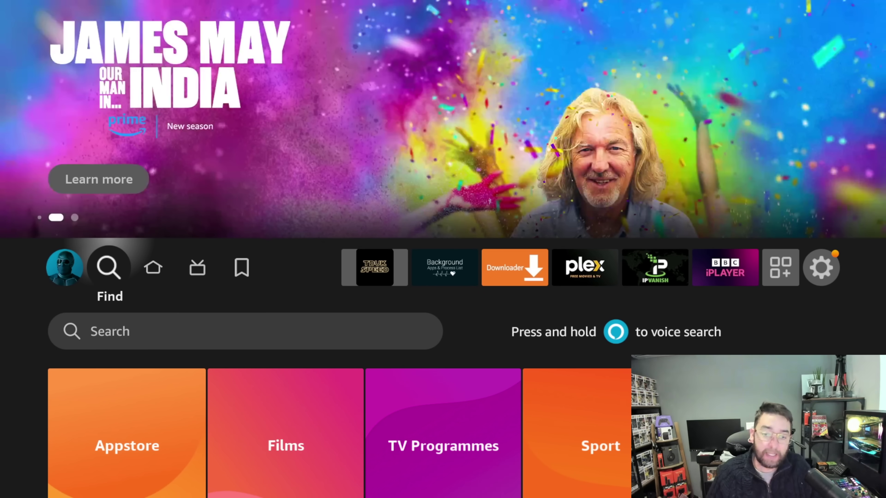
pyautogui.press('Right')
pyautogui.press('Right')
pyautogui.press('Right')
pyautogui.press('Right')
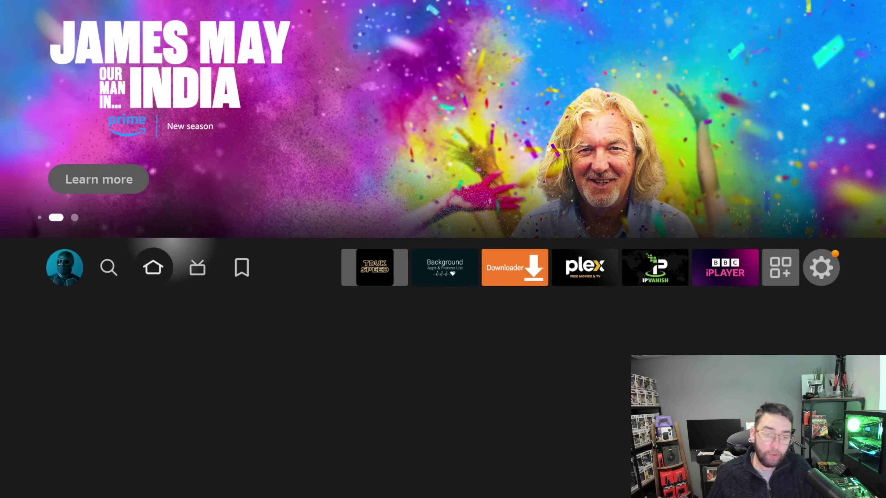
# - Open TDUK Speed, reset all three animation scales to 1.0, and save
pyautogui.press('Return')
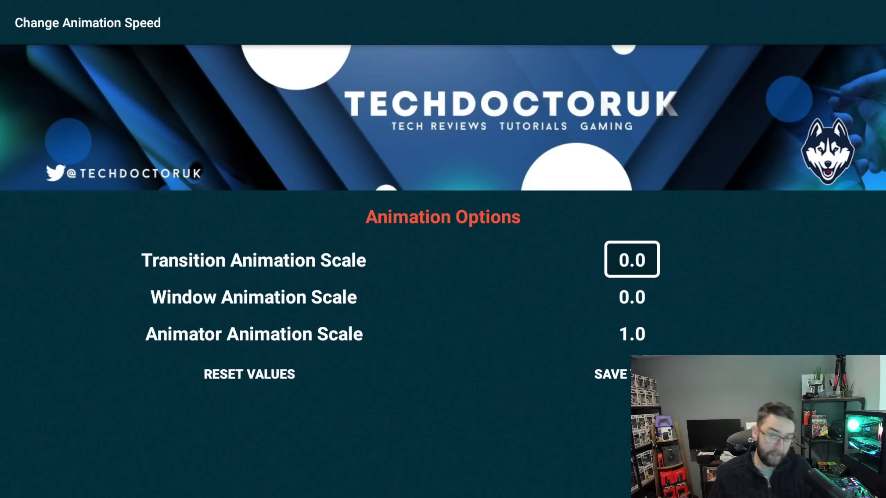
pyautogui.press('Down')
pyautogui.press('Down')
pyautogui.press('Down')
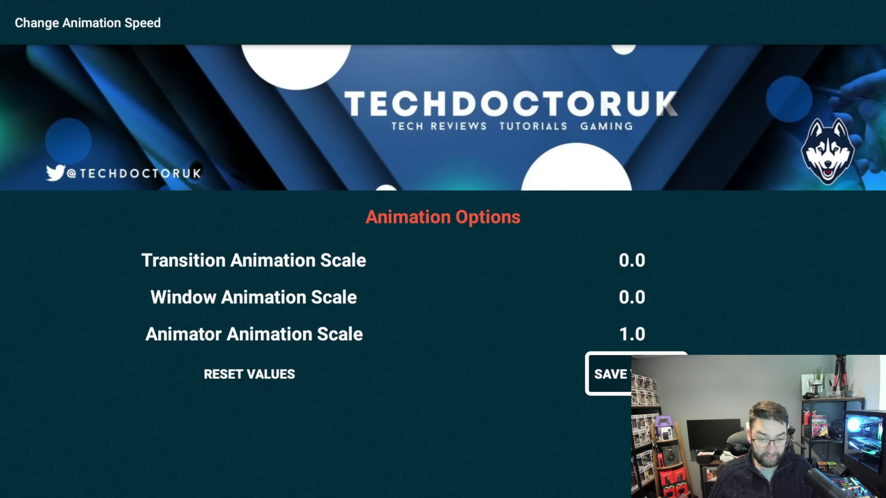
pyautogui.press('Left')
pyautogui.press('Return')
pyautogui.press('Right')
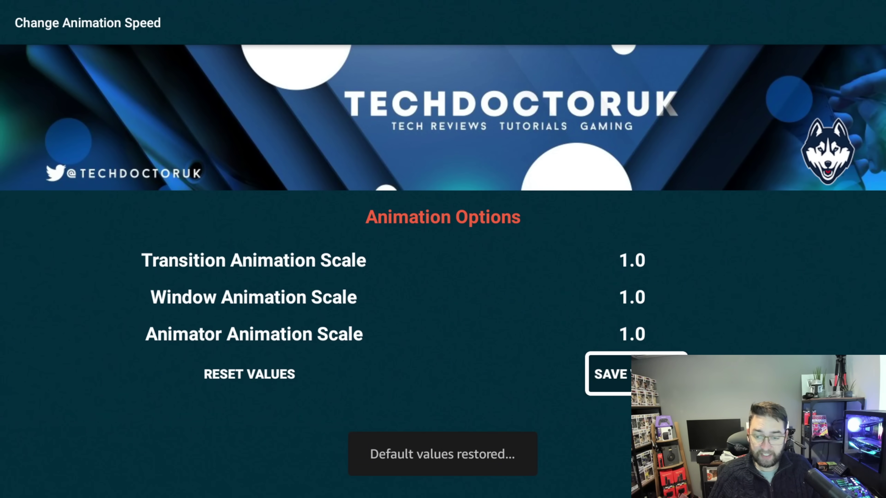
pyautogui.press('Return')
# - Return Home and reopen the TDUK Speed app from the top app row
pyautogui.press('Home')
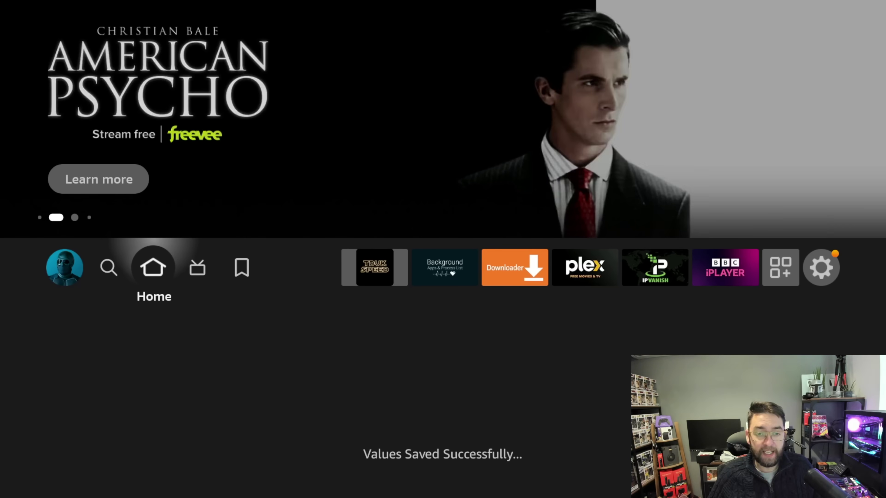
pyautogui.press('Down')
pyautogui.press('Down')
pyautogui.press('Down')
pyautogui.press('Down')
pyautogui.press('Down')
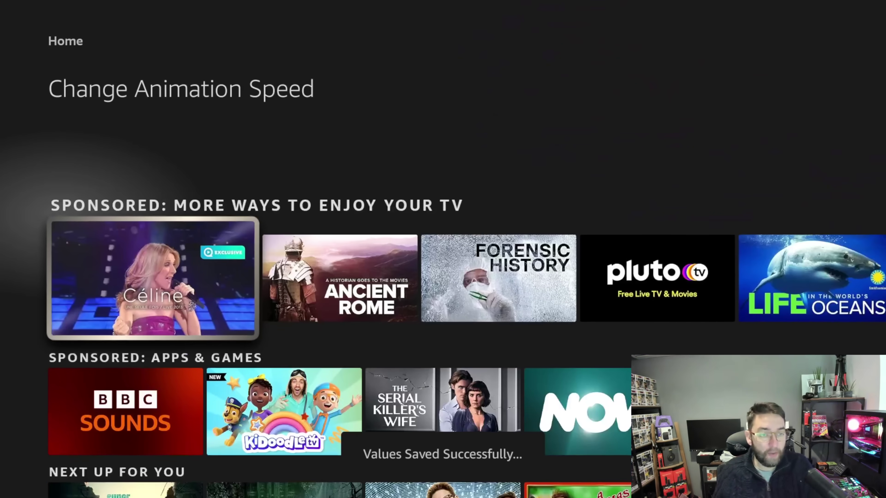
pyautogui.press('Down')
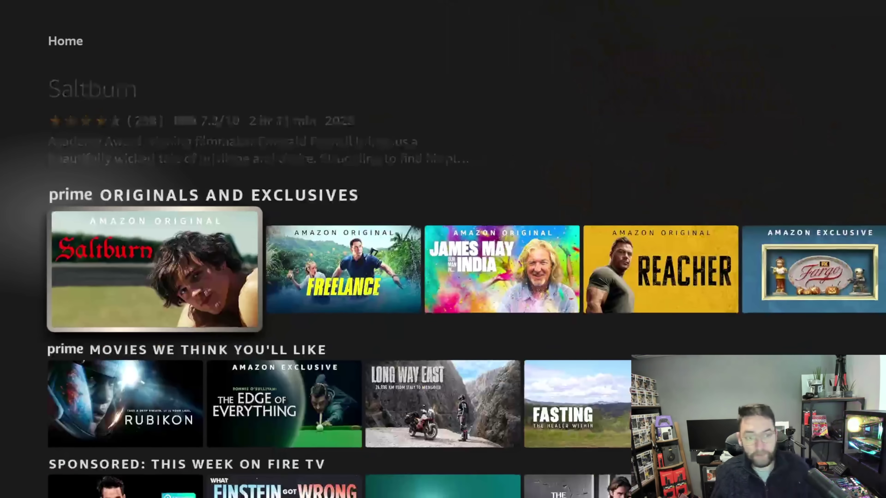
pyautogui.press('Up')
pyautogui.press('Up')
pyautogui.press('Up')
pyautogui.press('Up')
pyautogui.press('Up')
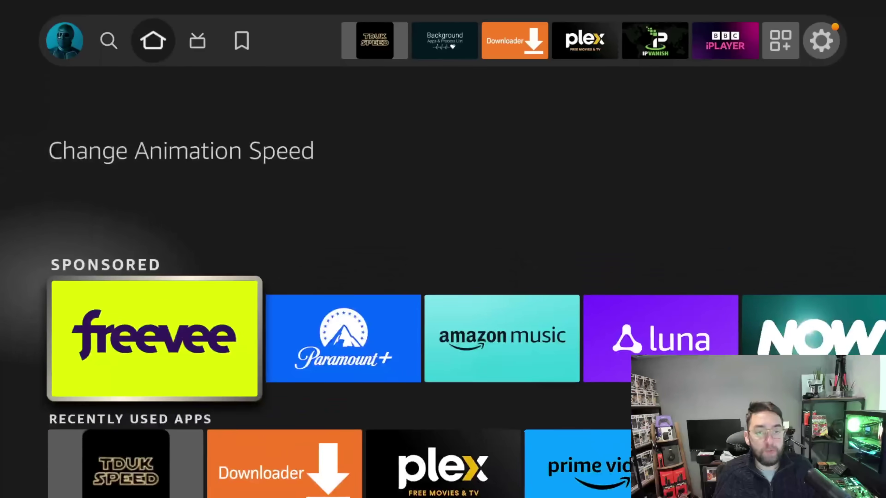
pyautogui.press('Up')
pyautogui.press('Right')
pyautogui.press('Right')
pyautogui.press('Right')
pyautogui.press('Right')
pyautogui.press('Right')
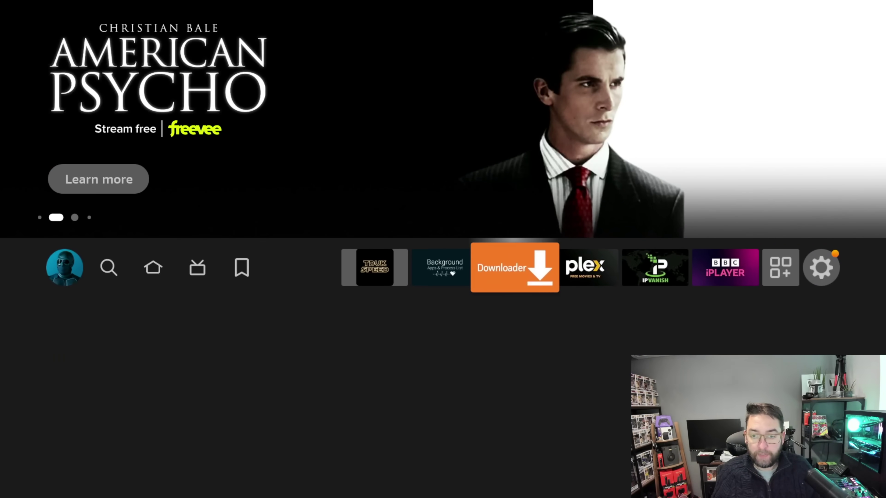
pyautogui.press('Left')
pyautogui.press('Left')
pyautogui.press('Return')
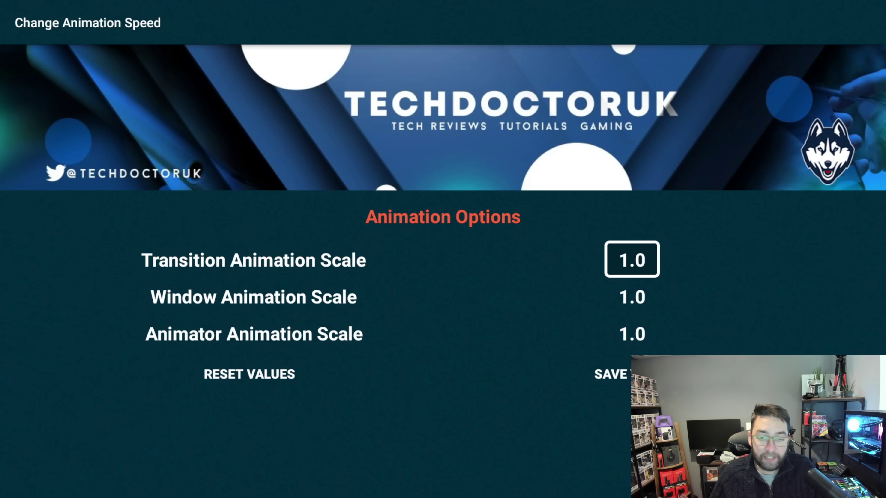
# - Set both Transition and Window Animation Scale to 0.0
pyautogui.press('Return')
pyautogui.press('Up')
pyautogui.press('Up')
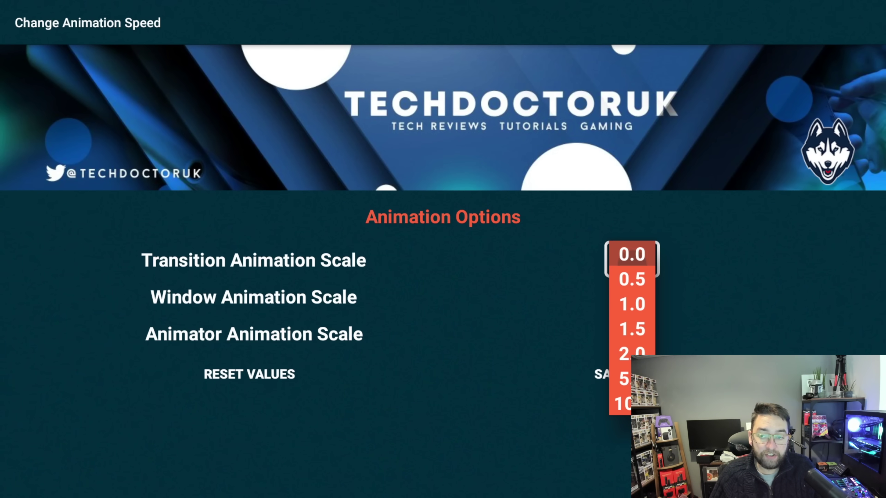
pyautogui.press('Return')
pyautogui.press('Down')
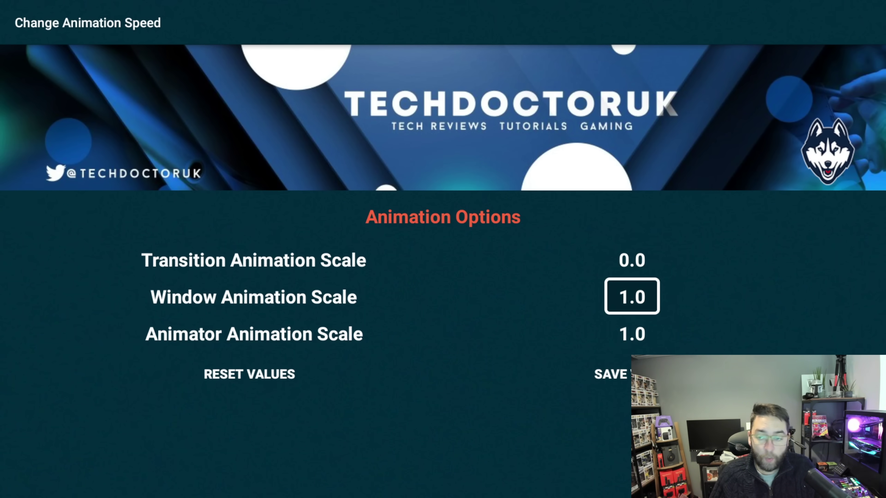
pyautogui.press('Return')
pyautogui.press('Up')
pyautogui.press('Up')
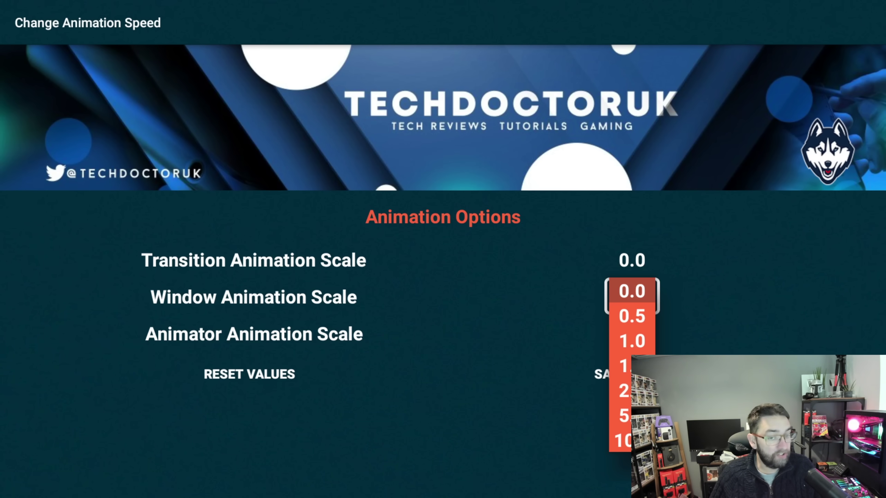
pyautogui.press('Return')
# - Keep Animator Animation Scale at 1.0, save the scales, and return Home
pyautogui.press('Down')
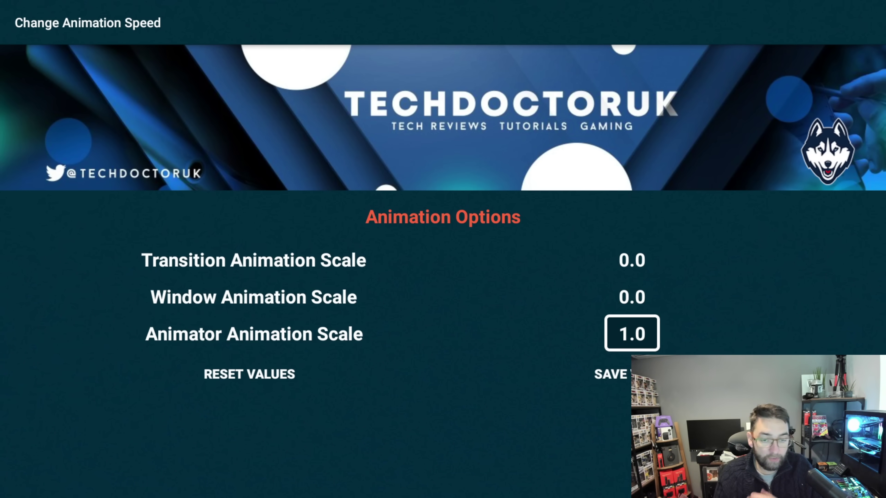
pyautogui.press('Down')
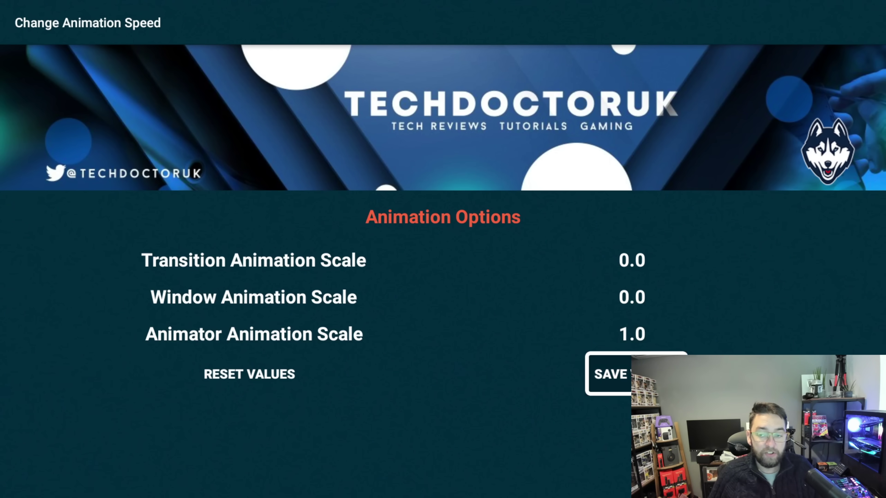
pyautogui.press('Up')
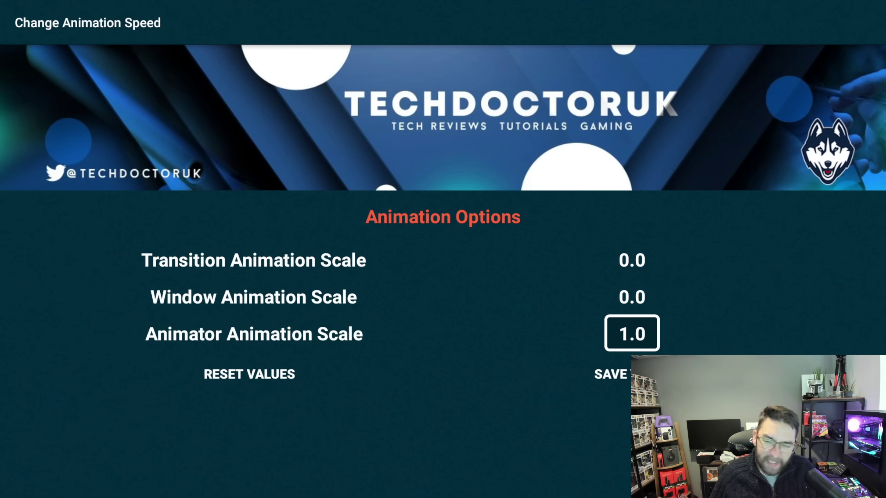
pyautogui.press('Return')
pyautogui.press('Return')
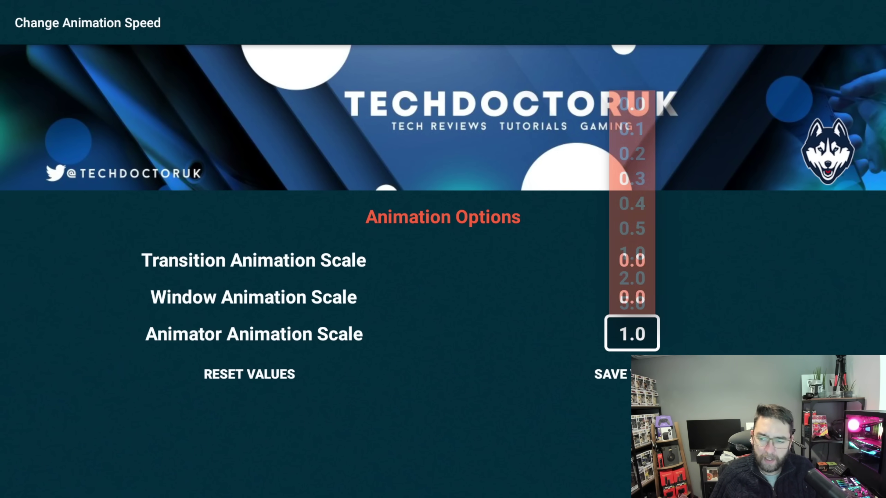
pyautogui.press('Down')
pyautogui.press('Return')
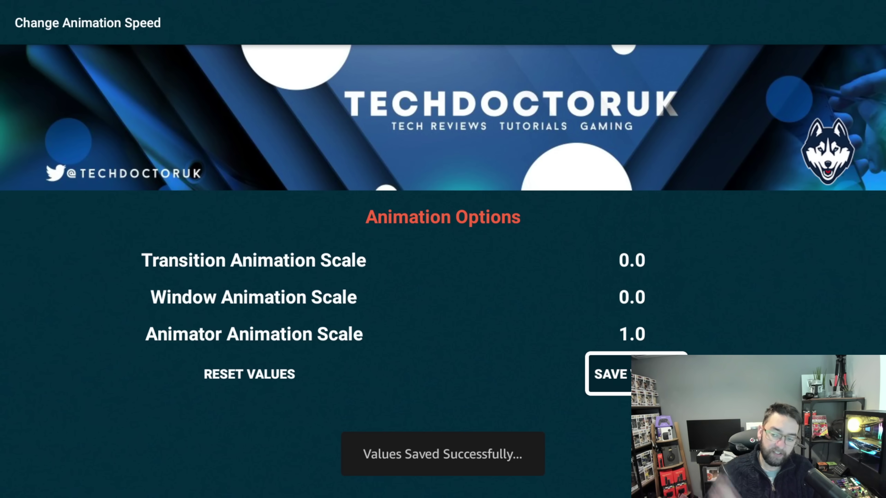
pyautogui.press('Home')
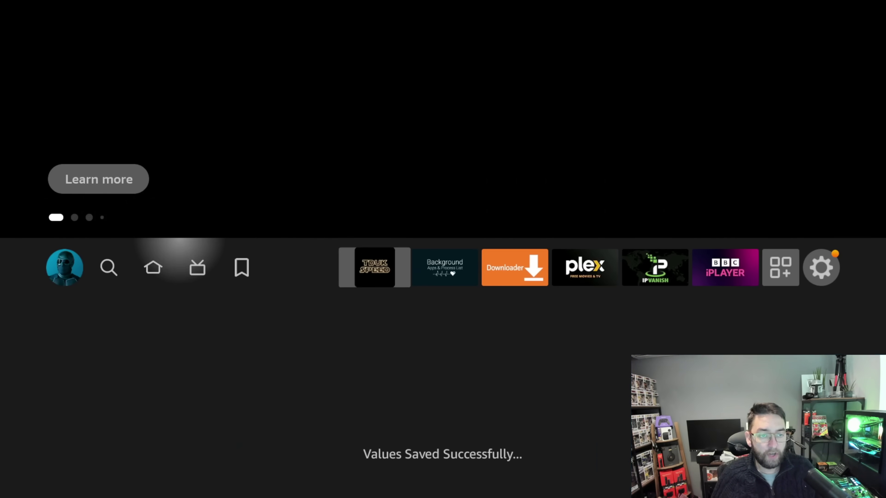
# - Navigate from the home rows up and left to the Find (magnifier) tab
pyautogui.press('Down')
pyautogui.press('Down')
pyautogui.press('Down')
pyautogui.press('Down')
pyautogui.press('Down')
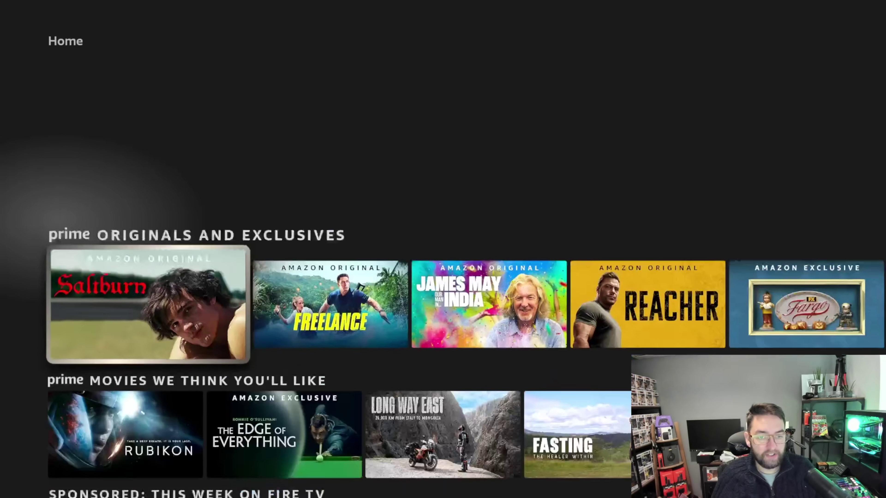
pyautogui.press('Up')
pyautogui.press('Up')
pyautogui.press('Up')
pyautogui.press('Up')
pyautogui.press('Up')
pyautogui.press('Up')
pyautogui.press('Up')
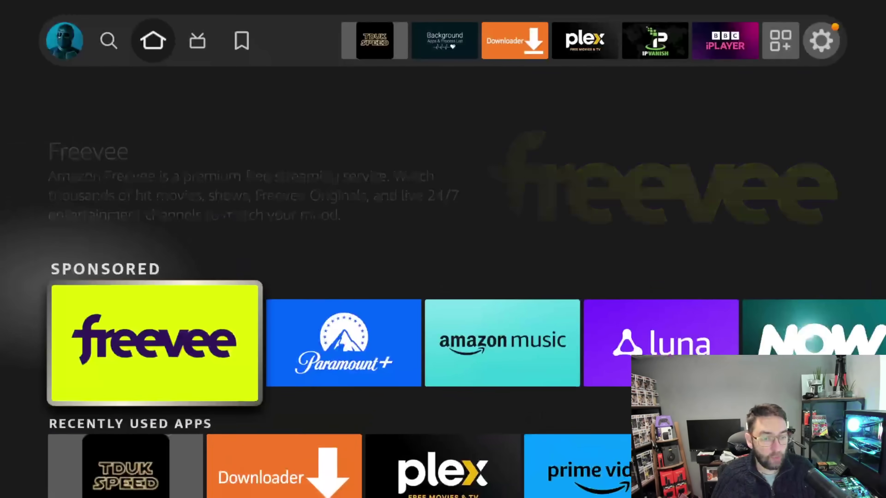
pyautogui.press('Right')
pyautogui.press('Right')
pyautogui.press('Right')
pyautogui.press('Right')
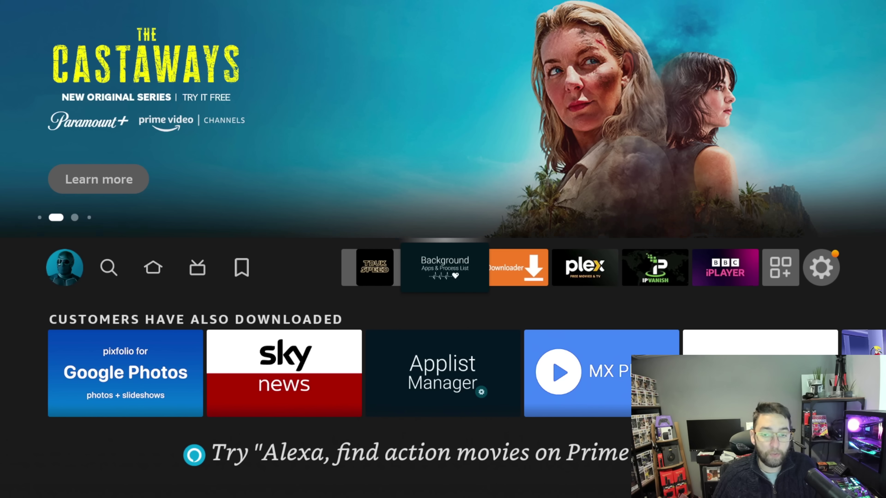
pyautogui.press('Left')
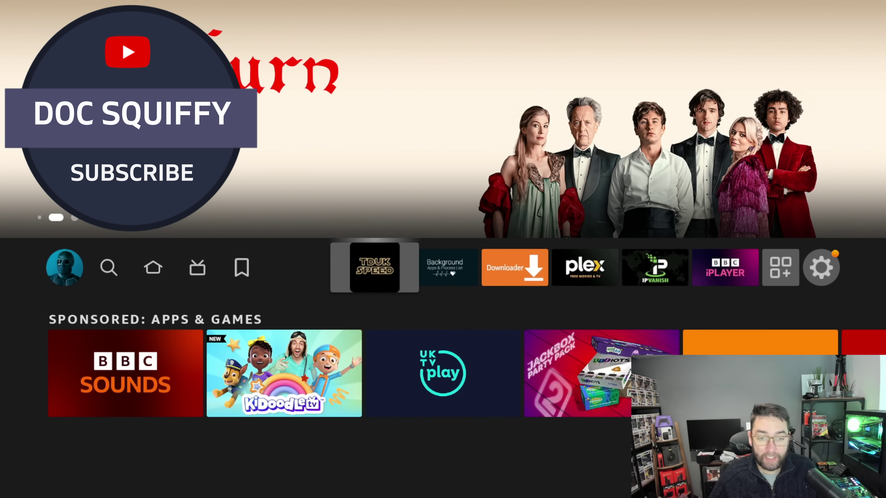
pyautogui.press('Left')
pyautogui.press('Left')
pyautogui.press('Left')
pyautogui.press('Left')
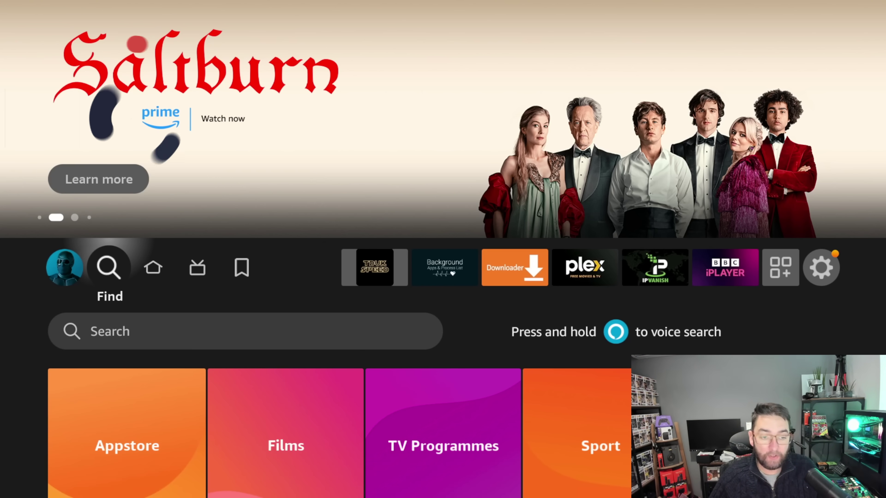
# - Enter 'Down' in the Find search field with the on-screen keyboard
pyautogui.press('Down')
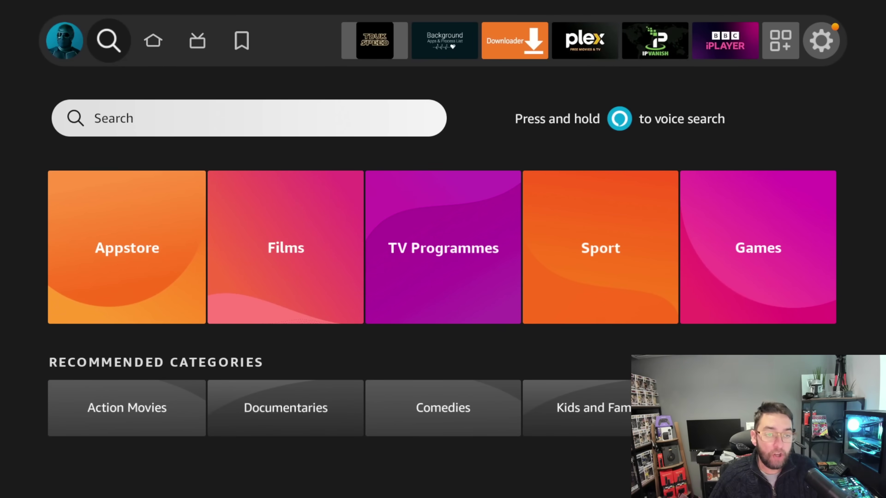
pyautogui.press('Return')
pyautogui.press('Right')
pyautogui.press('Right')
pyautogui.press('Right')
pyautogui.press('Return')
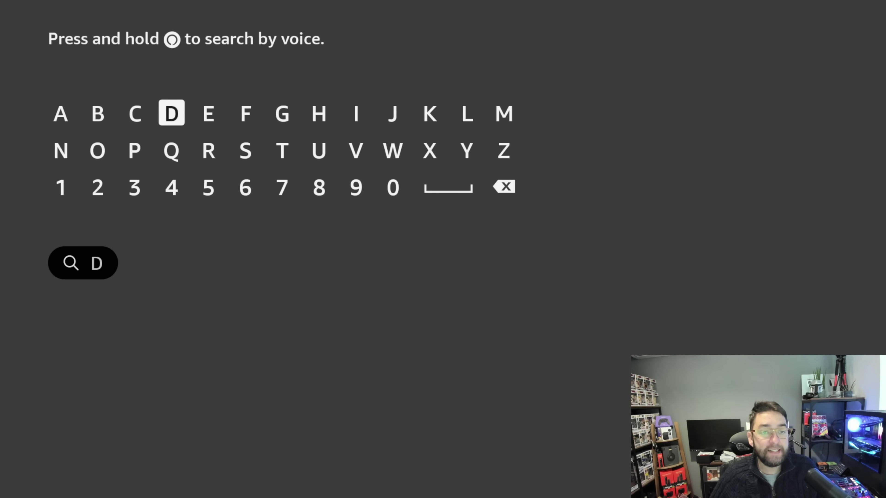
pyautogui.press('Down')
pyautogui.press('Left')
pyautogui.press('Left')
pyautogui.press('Return')
pyautogui.press('Right')
pyautogui.press('Right')
pyautogui.press('Right')
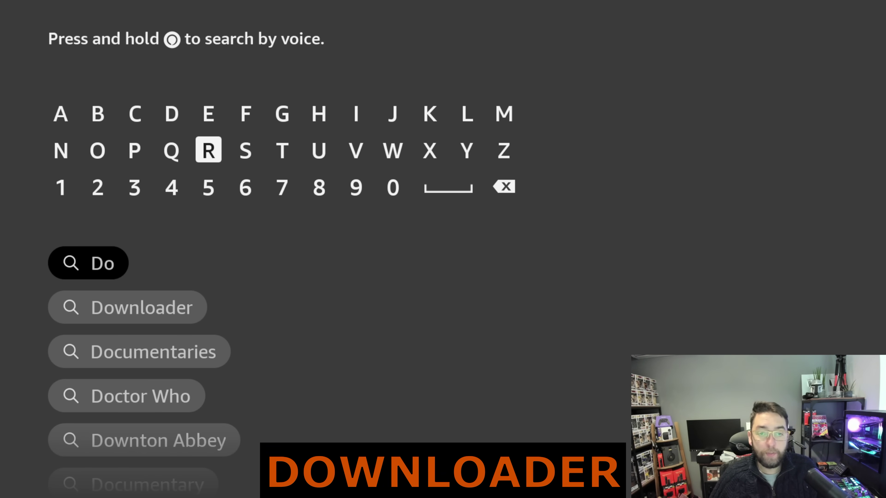
pyautogui.press('Right')
pyautogui.press('Right')
pyautogui.press('Right')
pyautogui.press('Right')
pyautogui.press('Right')
pyautogui.press('Return')
pyautogui.press('Left')
pyautogui.press('Left')
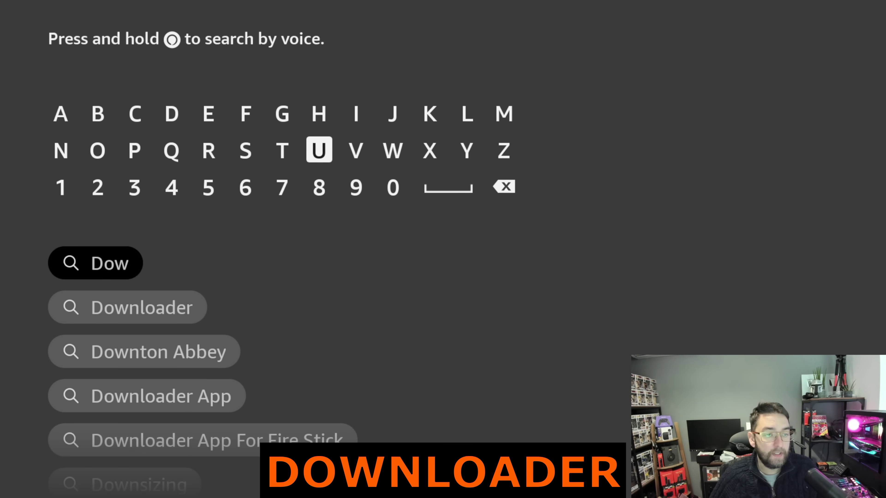
pyautogui.press('Left')
pyautogui.press('Left')
pyautogui.press('Left')
pyautogui.press('Left')
pyautogui.press('Left')
pyautogui.press('Left')
pyautogui.press('Left')
pyautogui.press('Return')
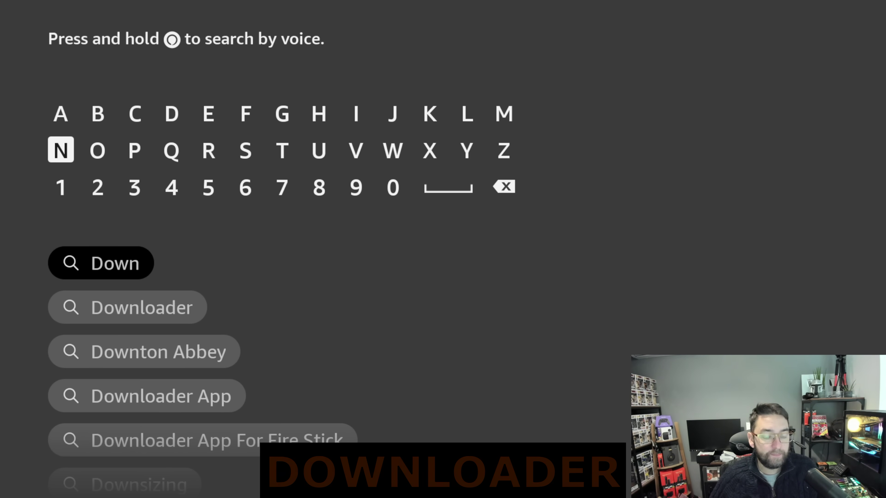
# - Pick the Downloader suggestion to view its listing, then go back Home
pyautogui.press('Down')
pyautogui.press('Down')
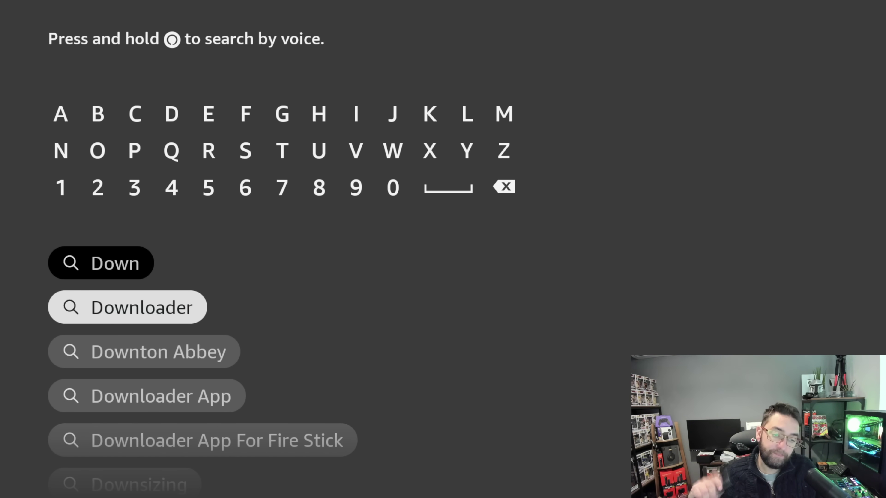
pyautogui.press('Return')
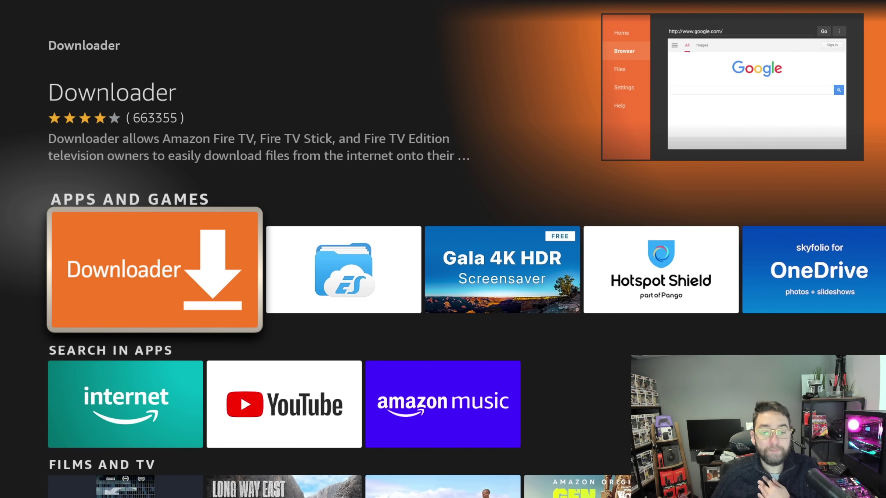
pyautogui.press('Home')
# - In Settings > My Fire TV > Developer Options, confirm ADB Debugging and Downloader unknown-app installs are on
pyautogui.press('Right')
pyautogui.press('Right')
pyautogui.press('Right')
pyautogui.press('Right')
pyautogui.press('Right')
pyautogui.press('Right')
pyautogui.press('Right')
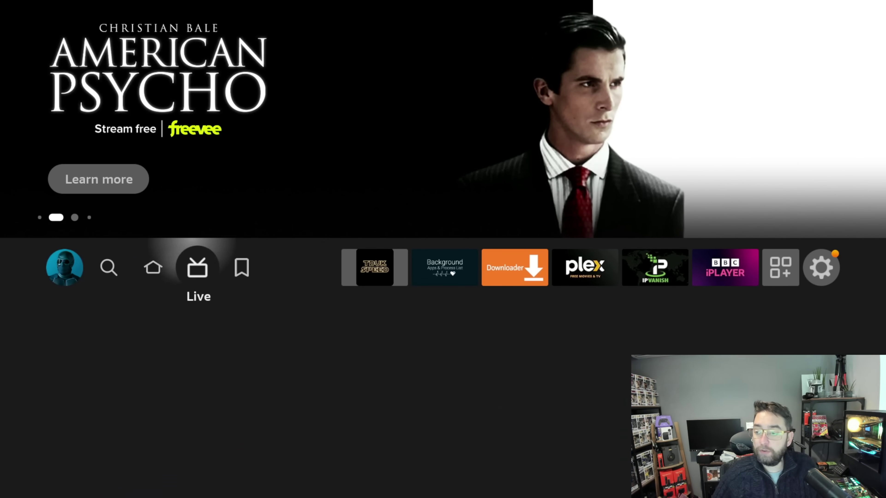
pyautogui.press('Right')
pyautogui.press('Right')
pyautogui.press('Right')
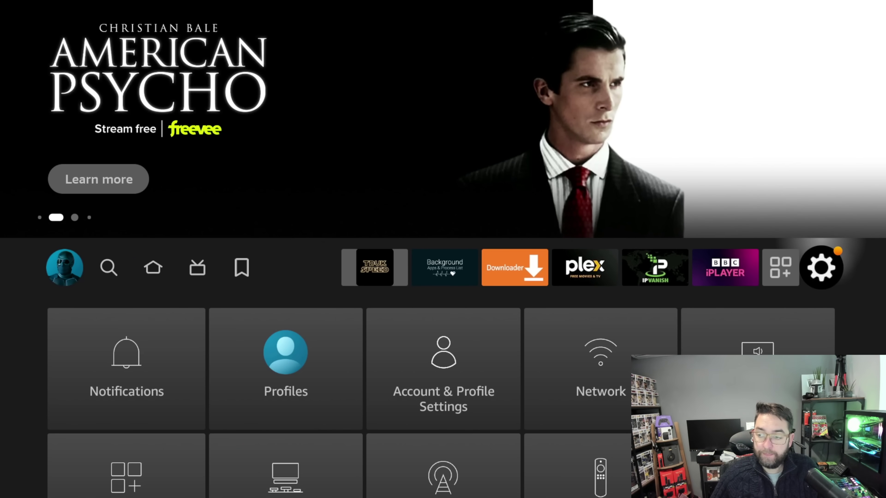
pyautogui.press('Down')
pyautogui.press('Down')
pyautogui.press('Down')
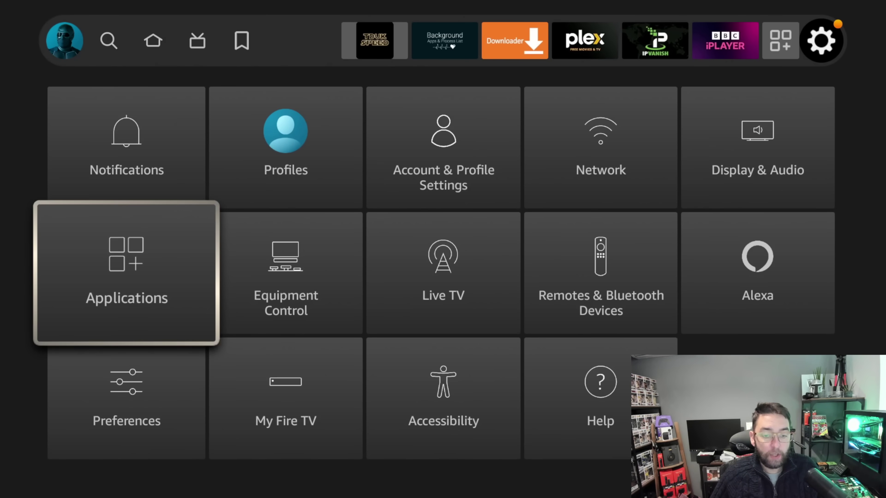
pyautogui.press('Right')
pyautogui.press('Return')
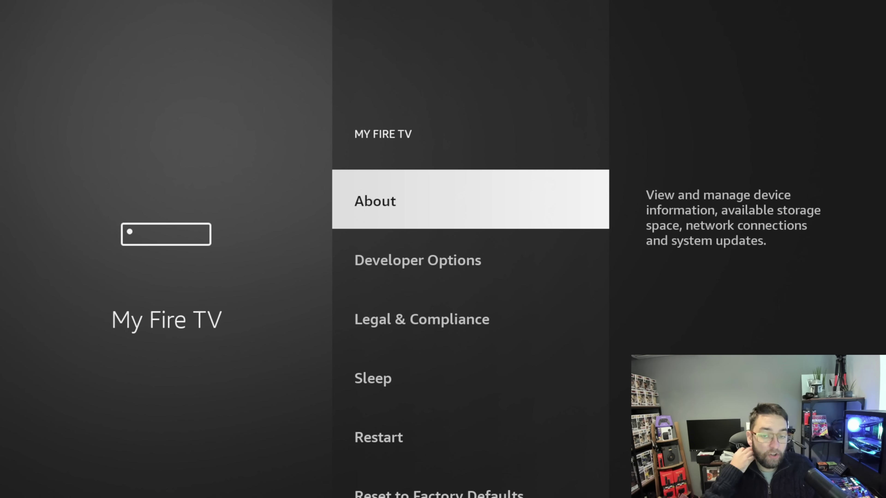
pyautogui.press('Down')
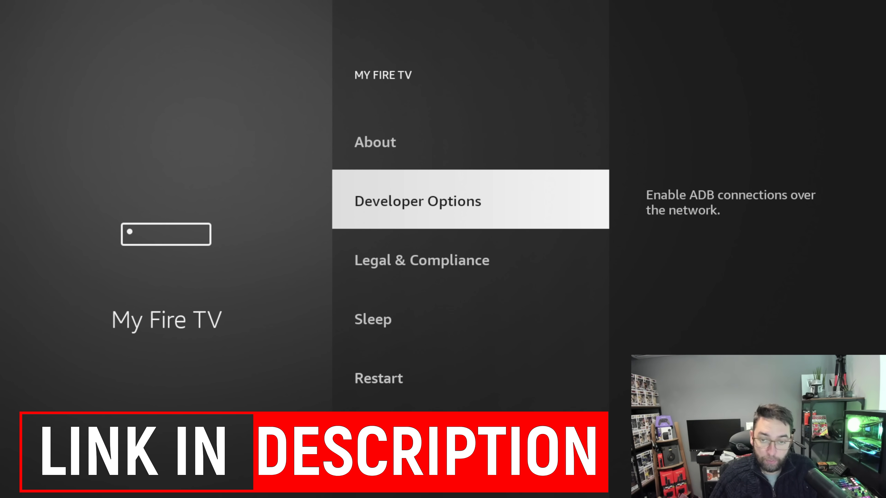
pyautogui.press('Return')
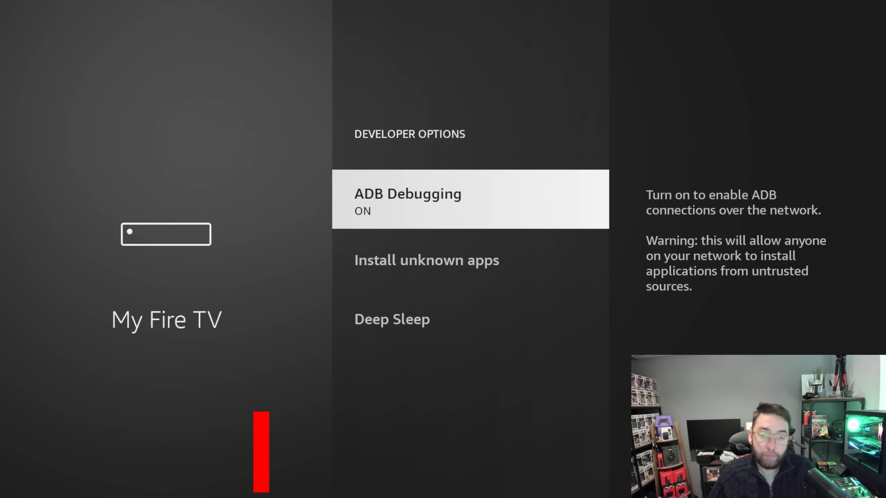
pyautogui.press('Down')
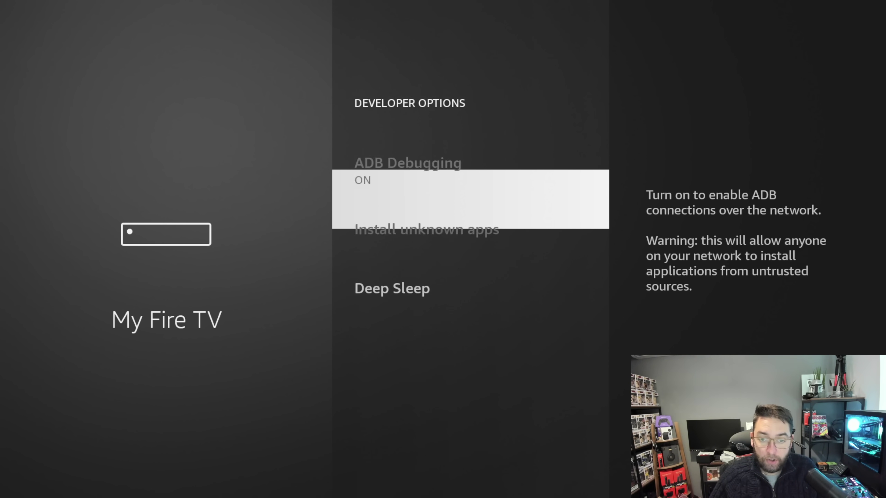
pyautogui.press('Return')
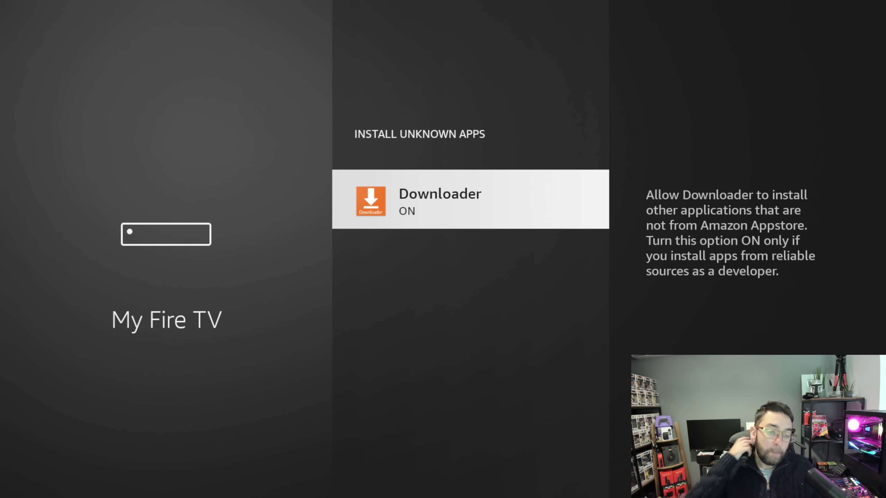
pyautogui.press('Home')
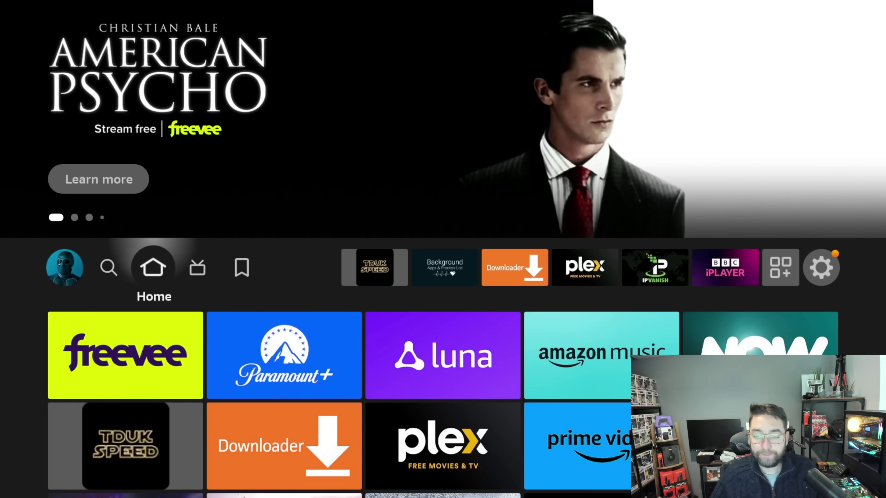
# - Open the full installed-apps grid and launch Downloader from it
pyautogui.press('Right')
pyautogui.press('Right')
pyautogui.press('Right')
pyautogui.press('Right')
pyautogui.press('Right')
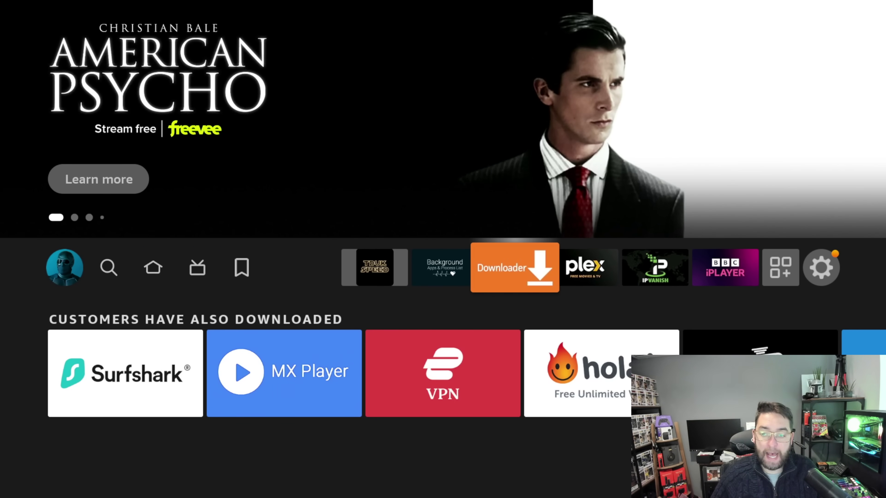
pyautogui.press('Right')
pyautogui.press('Right')
pyautogui.press('Right')
pyautogui.press('Right')
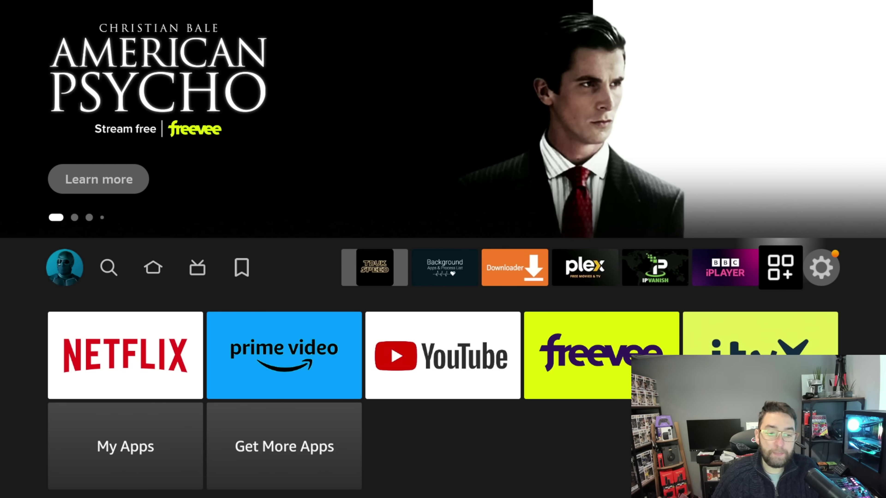
pyautogui.press('Return')
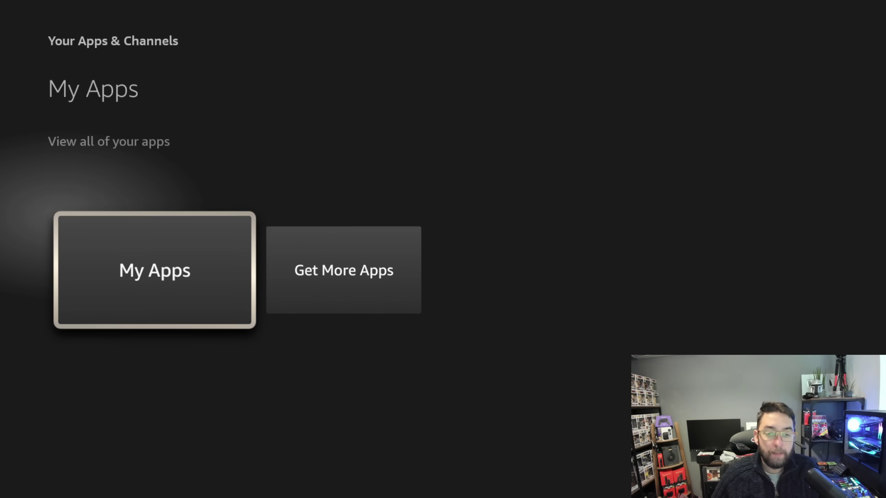
pyautogui.press('Down')
pyautogui.press('Down')
pyautogui.press('Down')
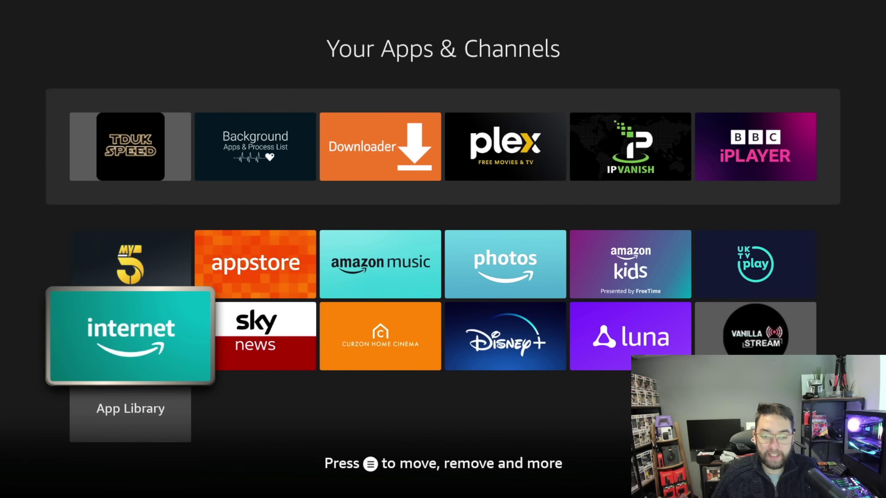
pyautogui.press('Right')
pyautogui.press('Right')
pyautogui.press('Up')
pyautogui.press('Right')
pyautogui.press('Up')
pyautogui.press('Up')
pyautogui.press('Left')
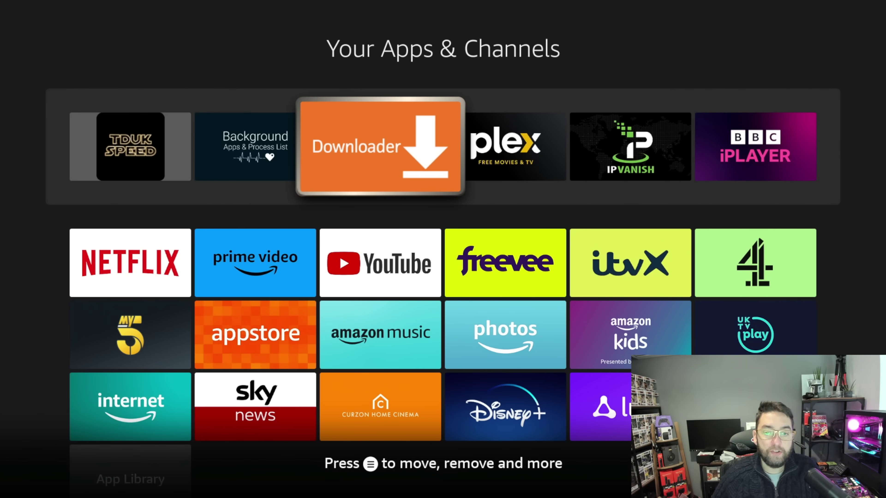
pyautogui.press('Return')
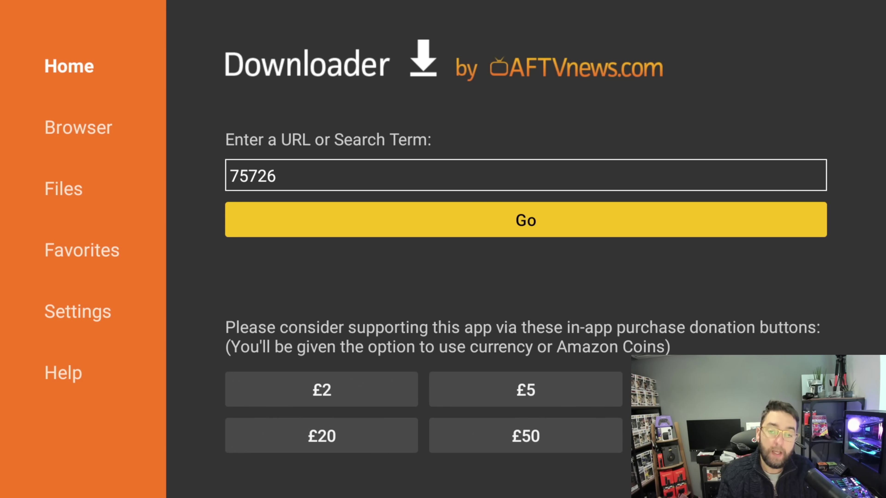
# - Submit the 75726 code in Downloader to load the Doc Squiffy downloads page
pyautogui.press('Down')
pyautogui.press('Up')
pyautogui.press('Up')
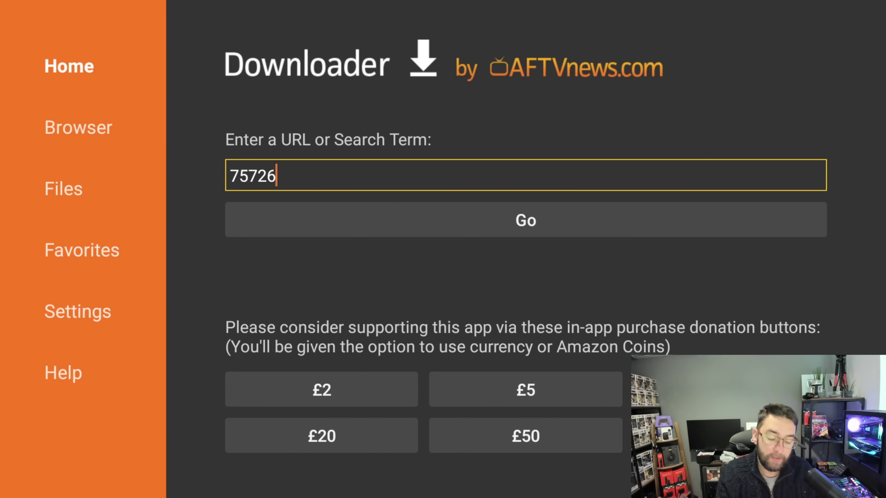
pyautogui.press('Down')
pyautogui.press('Return')
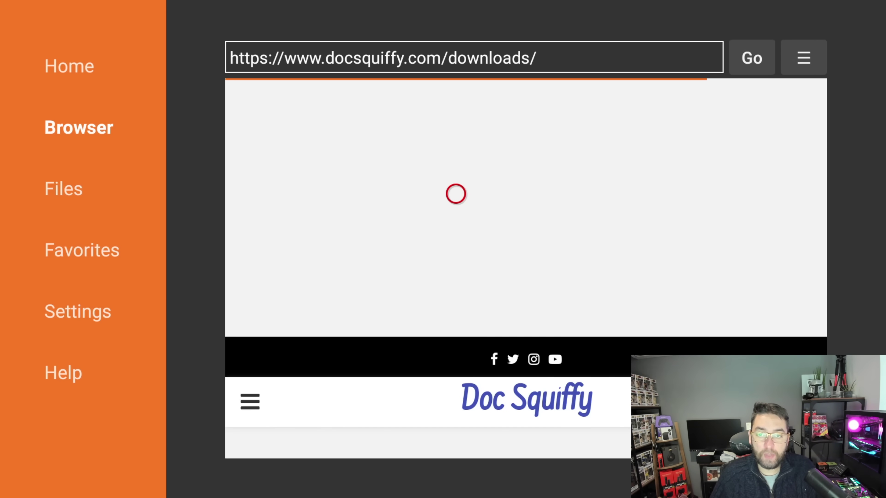
# - Scroll to Downloaders & Tools, open the Speed Toolbox link, and close the pop-up ad
pyautogui.scroll(-5, 456, 441)
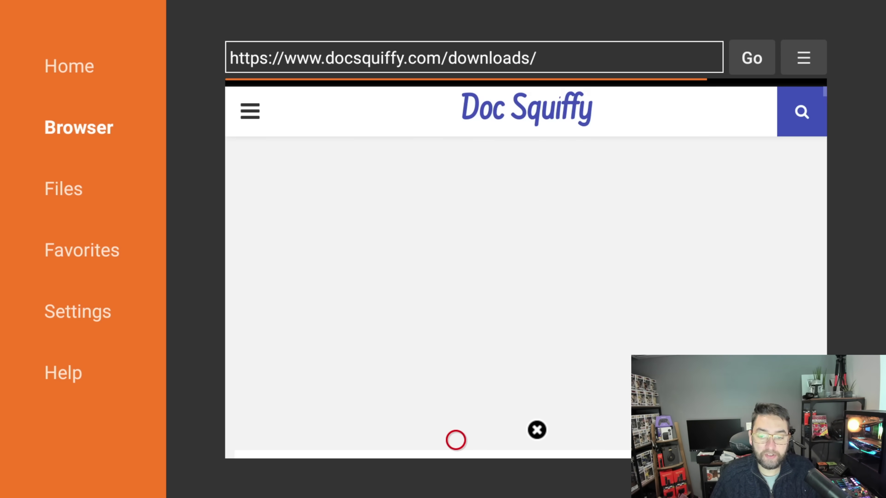
pyautogui.scroll(-10, 455, 440)
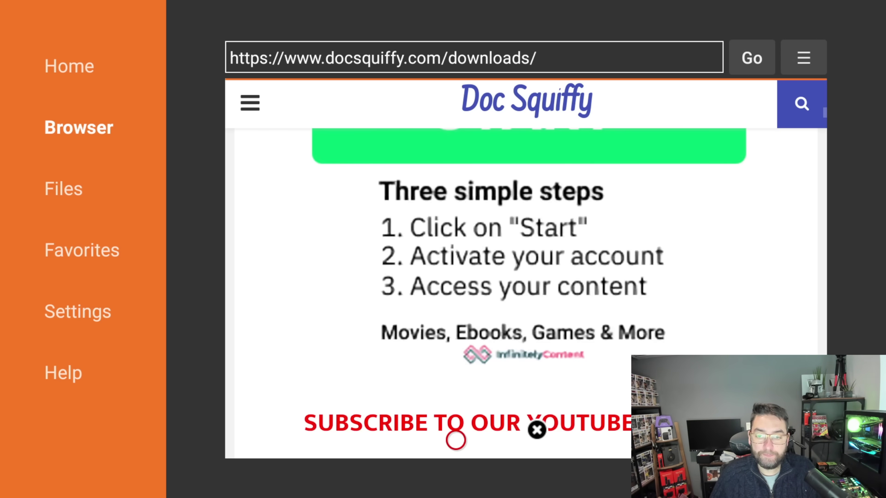
pyautogui.scroll(-10, 455, 440)
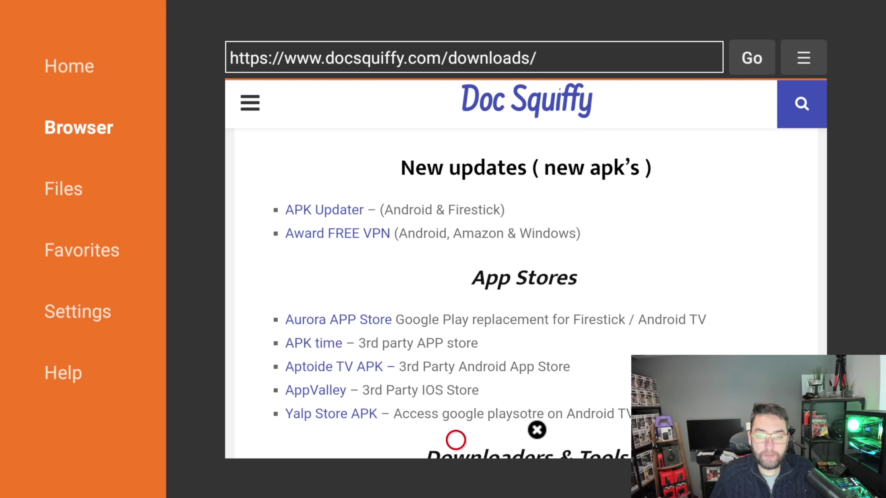
pyautogui.scroll(-5, 455, 440)
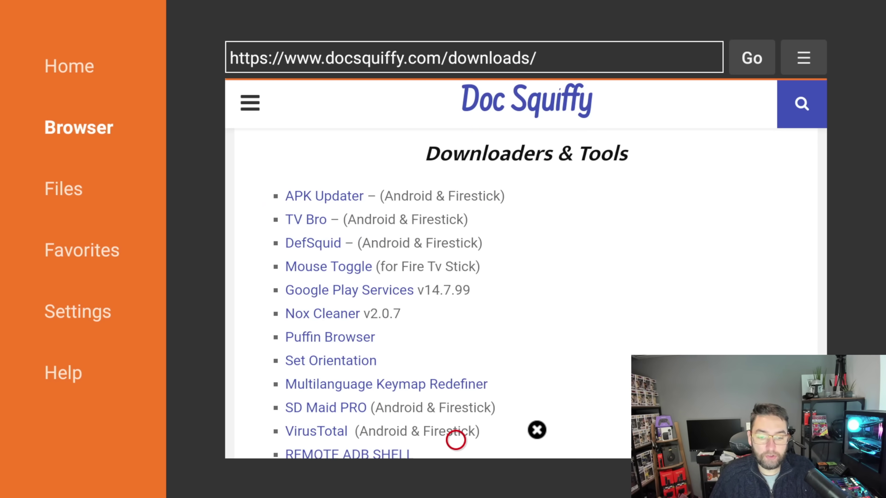
pyautogui.scroll(-3, 456, 440)
pyautogui.scroll(-5, 455, 440)
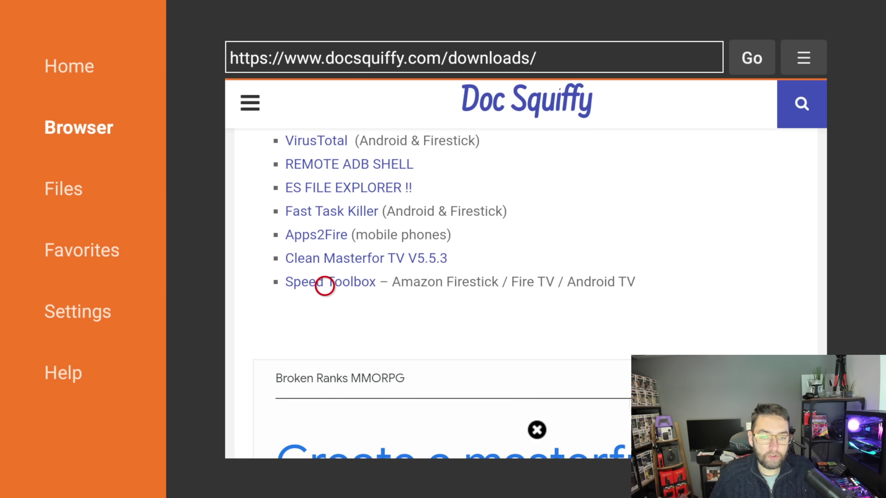
pyautogui.click(324, 285)
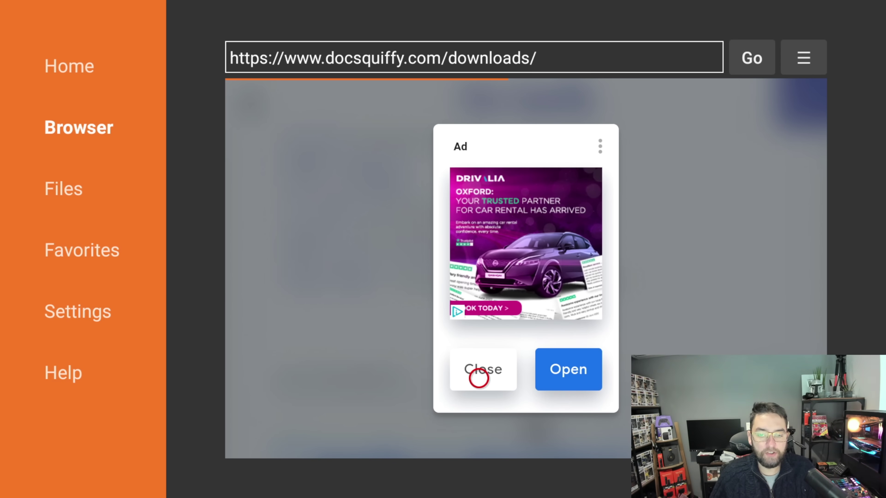
pyautogui.click(479, 378)
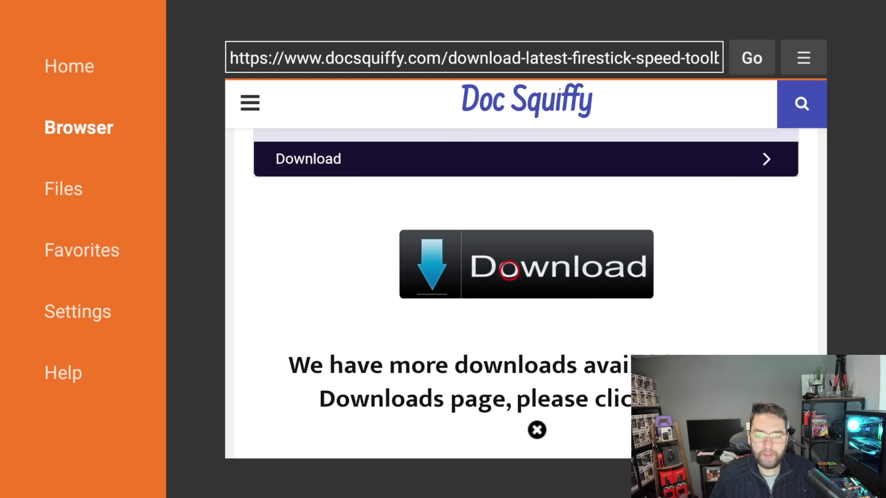
# - Download speedtb.apk and install it as the Change Animation Speed update
pyautogui.click(524, 271)
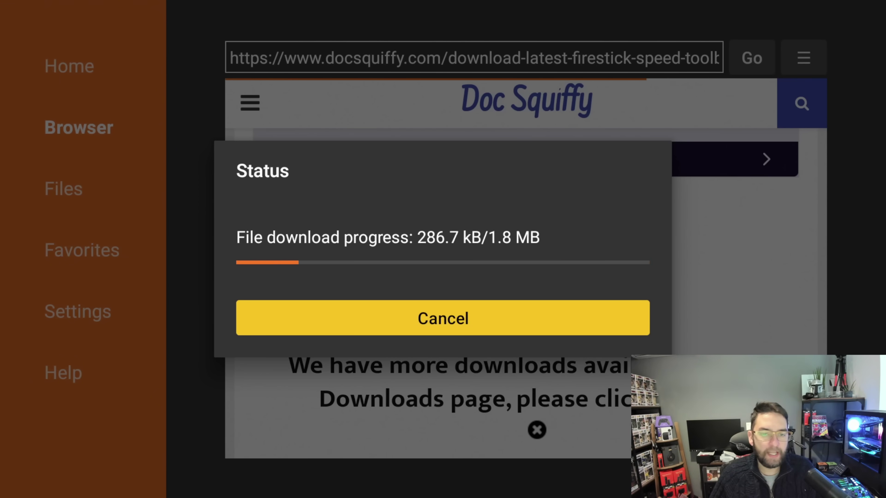
pyautogui.press('Return')
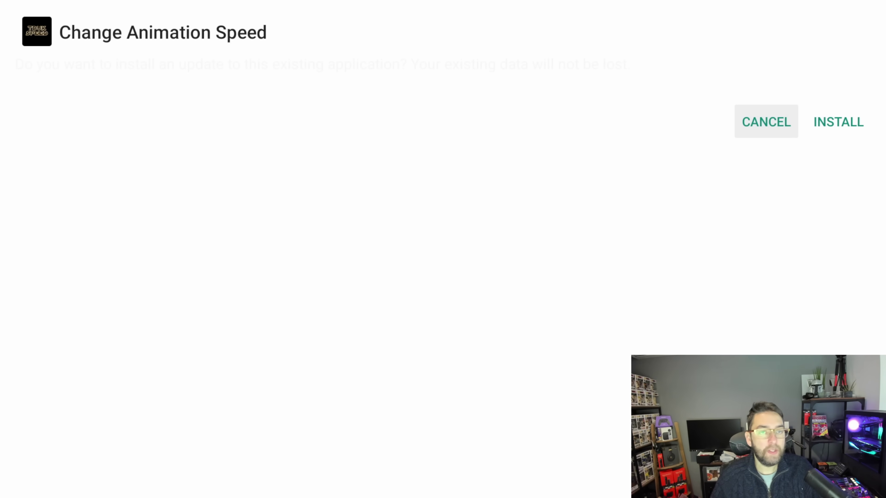
pyautogui.press('Right')
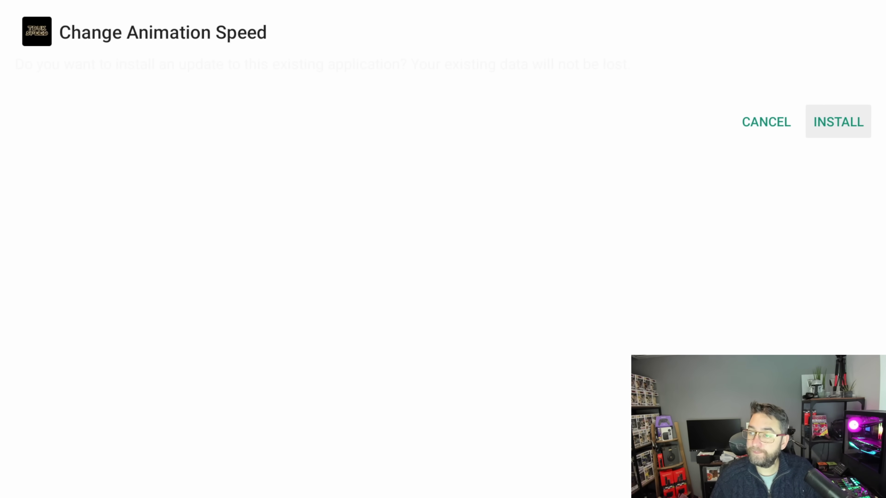
pyautogui.press('Return')
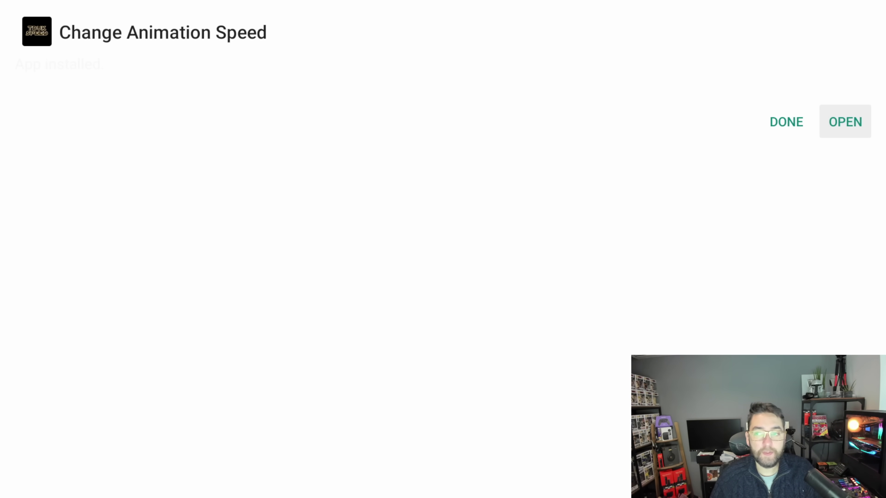
pyautogui.press('Left')
pyautogui.press('Return')
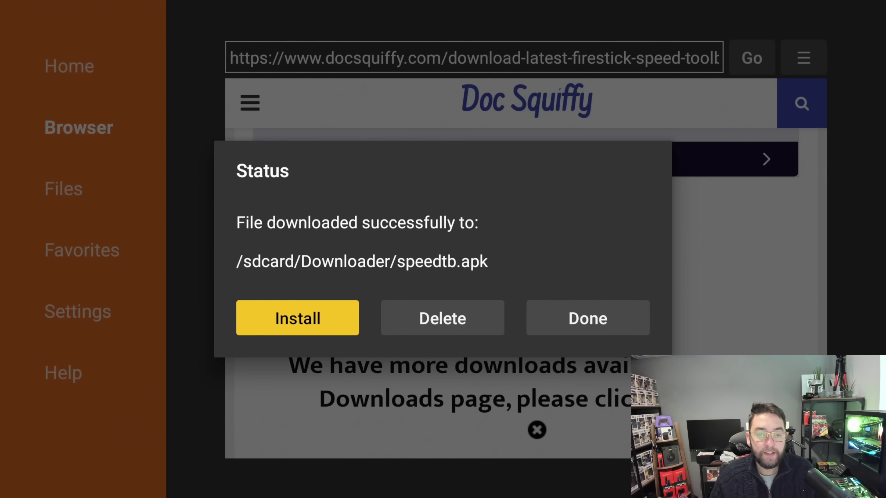
# - Delete the speedtb.apk installer file and return to the Fire TV home
pyautogui.press('Right')
pyautogui.press('Return')
pyautogui.press('Left')
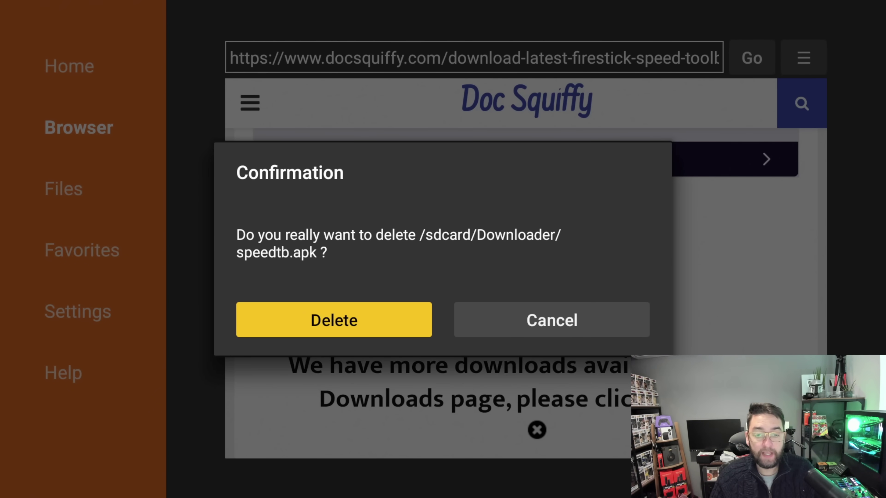
pyautogui.press('Return')
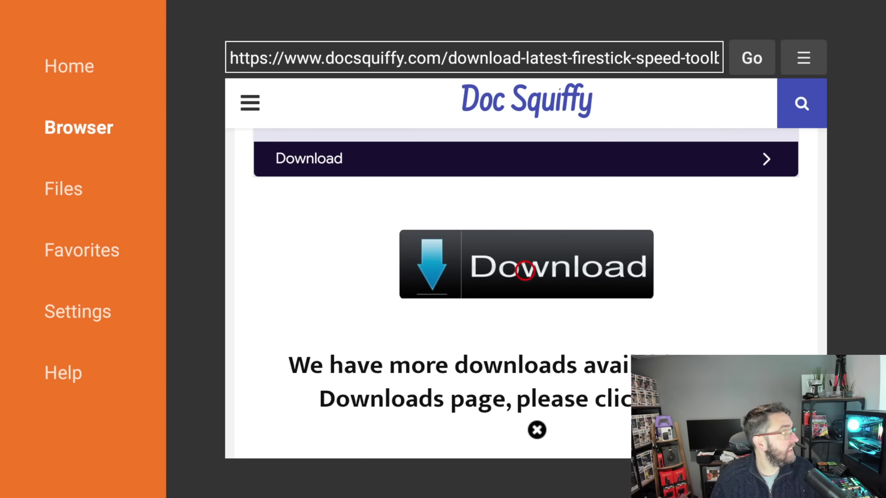
pyautogui.press('Home')
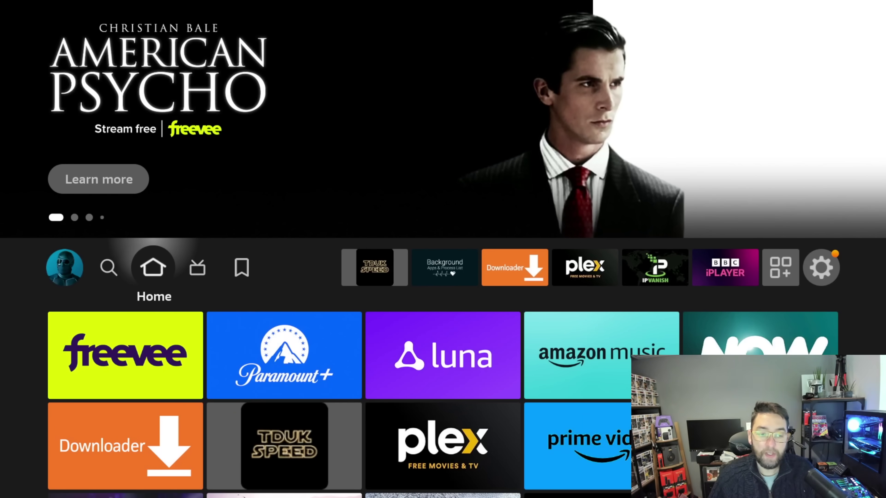
# - Launch the TDUK Speed (Change Animation Speed) app from the My Apps list
pyautogui.press('Right')
pyautogui.press('Right')
pyautogui.press('Right')
pyautogui.press('Right')
pyautogui.press('Right')
pyautogui.press('Right')
pyautogui.press('Right')
pyautogui.press('Right')
pyautogui.press('Right')
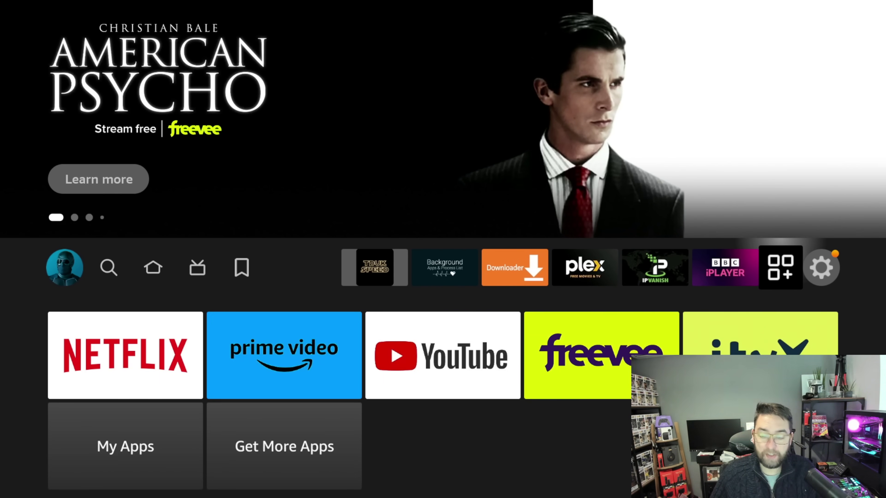
pyautogui.press('Down')
pyautogui.press('Down')
pyautogui.press('Return')
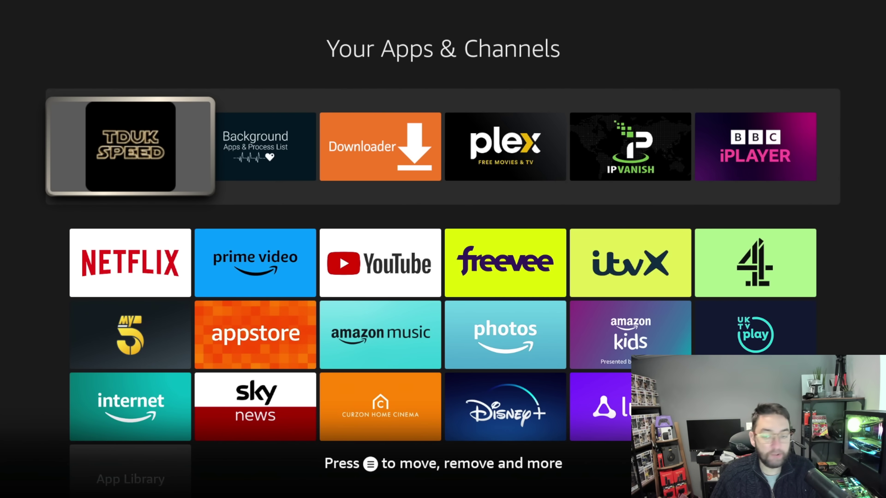
pyautogui.press('Return')
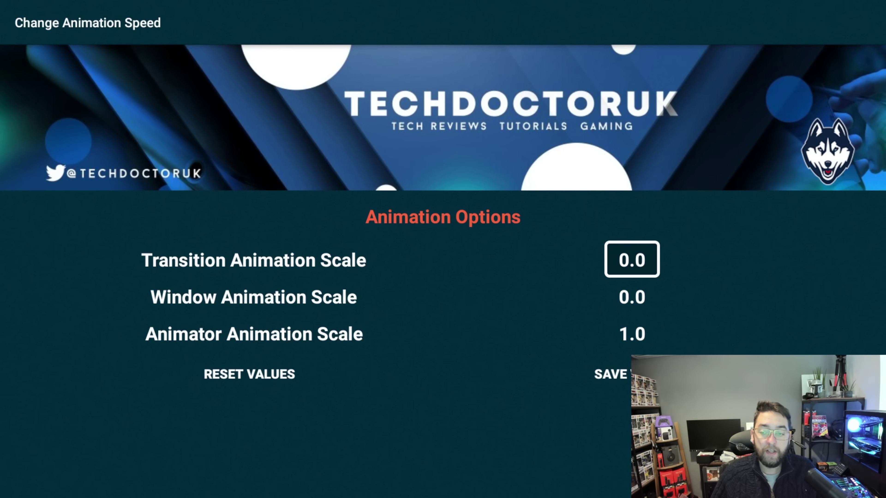
# - Save the Transition 0.0, Window 0.0, Animator 1.0 scales, then go back to Home
pyautogui.press('Down')
pyautogui.press('Up')
pyautogui.press('Down')
pyautogui.press('Down')
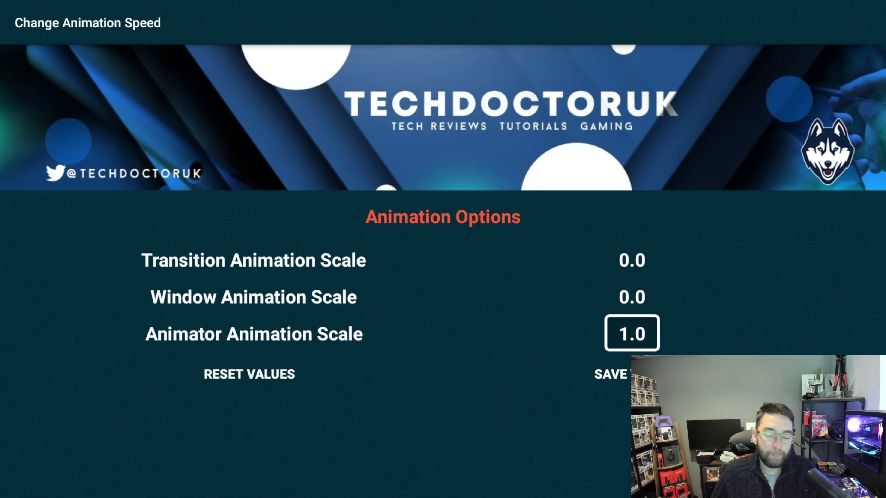
pyautogui.press('Down')
pyautogui.press('Return')
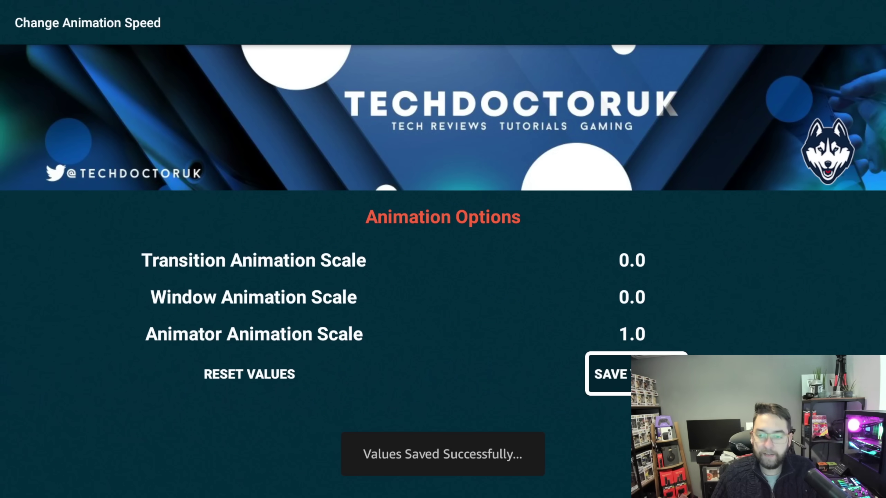
pyautogui.press('Escape')
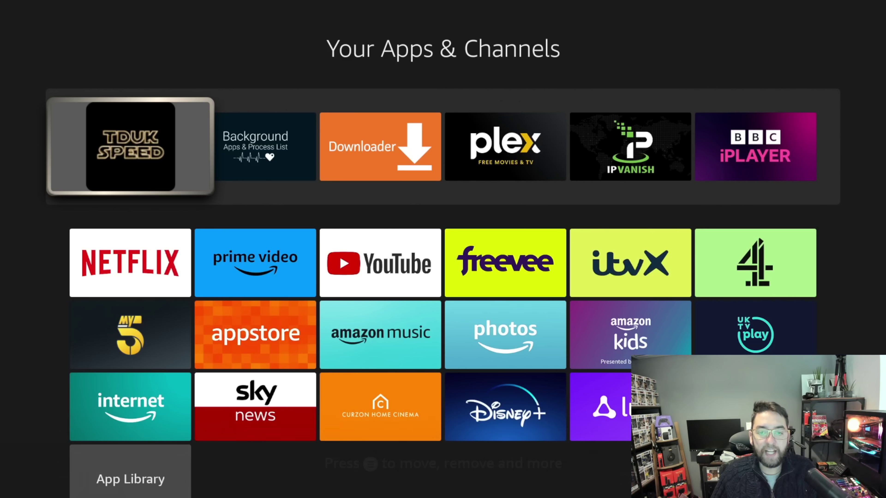
pyautogui.press('Escape')
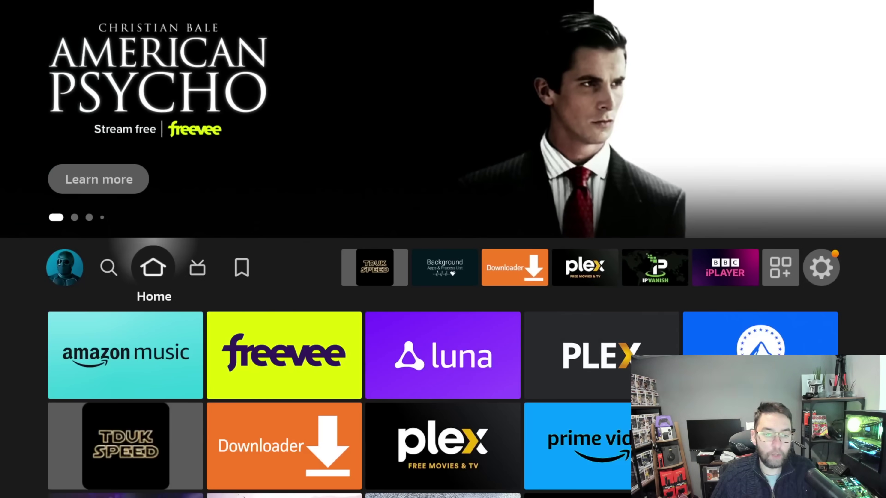
# - Navigate the home screen's top bar to the Find search page
pyautogui.press('Down')
pyautogui.press('Down')
pyautogui.press('Down')
pyautogui.press('Up')
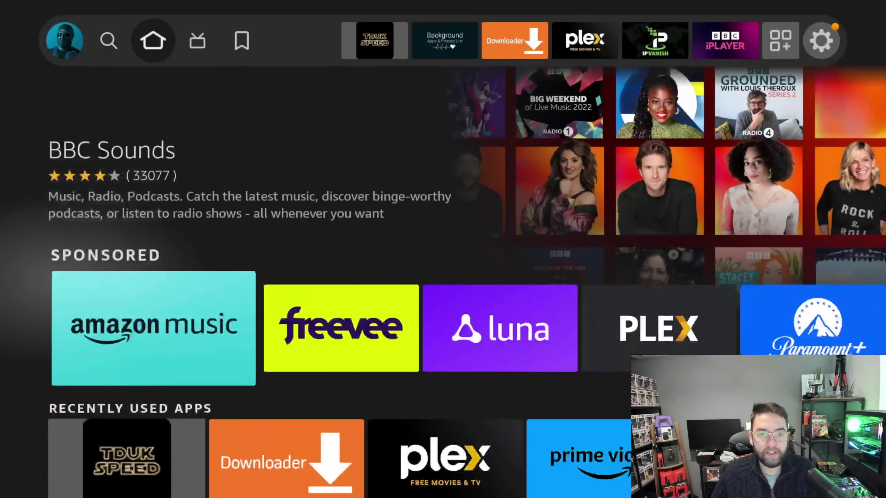
pyautogui.press('Up')
pyautogui.press('Right')
pyautogui.press('Right')
pyautogui.press('Right')
pyautogui.press('Right')
pyautogui.press('Right')
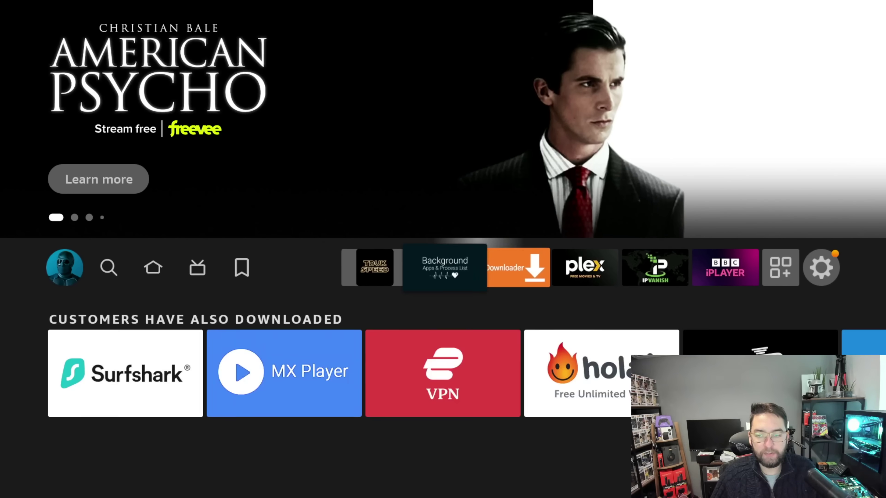
pyautogui.press('Left')
pyautogui.press('Left')
pyautogui.press('Left')
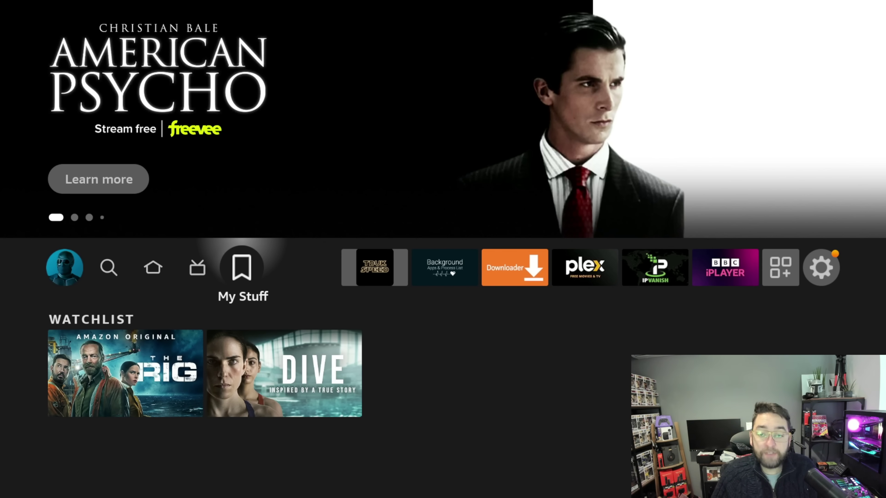
pyautogui.press('Left')
pyautogui.press('Left')
pyautogui.press('Left')
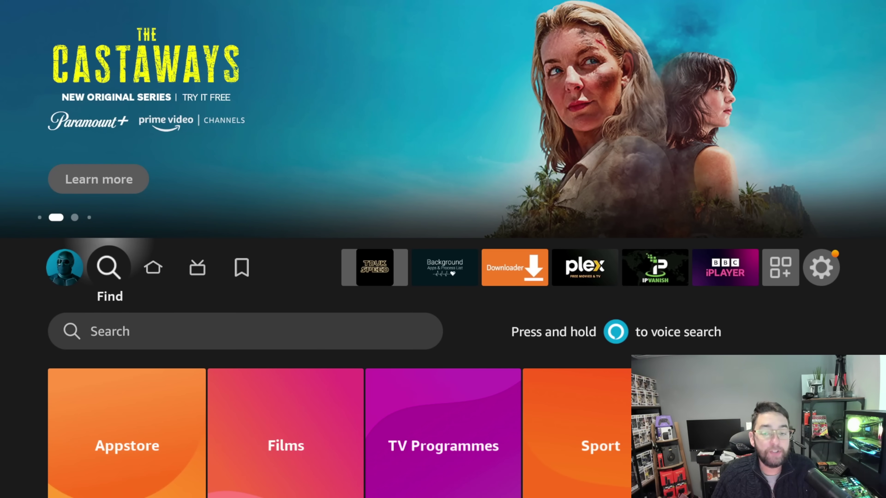
# - Enter 'Ba' into the search bar with the on-screen keyboard
pyautogui.press('Down')
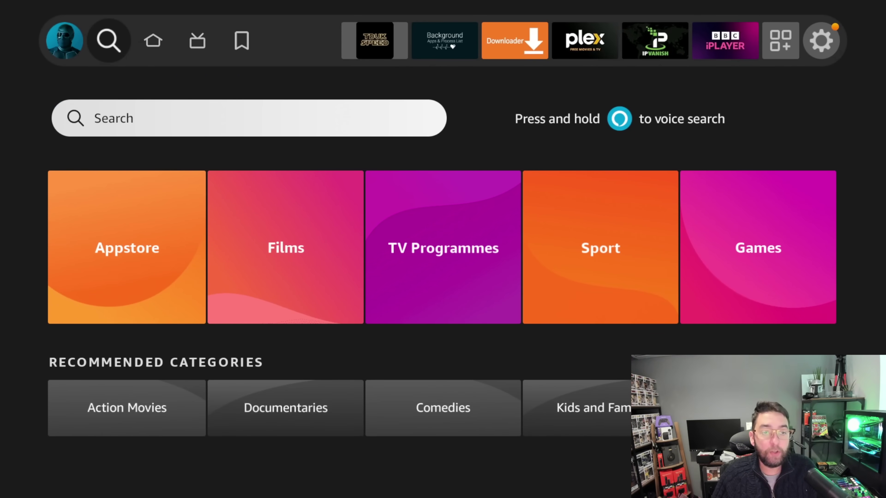
pyautogui.press('Return')
pyautogui.press('Right')
pyautogui.press('Return')
# - Extend the query to 'Bac' and select the Background Apps And Process List suggestion
pyautogui.press('Left')
pyautogui.press('Return')
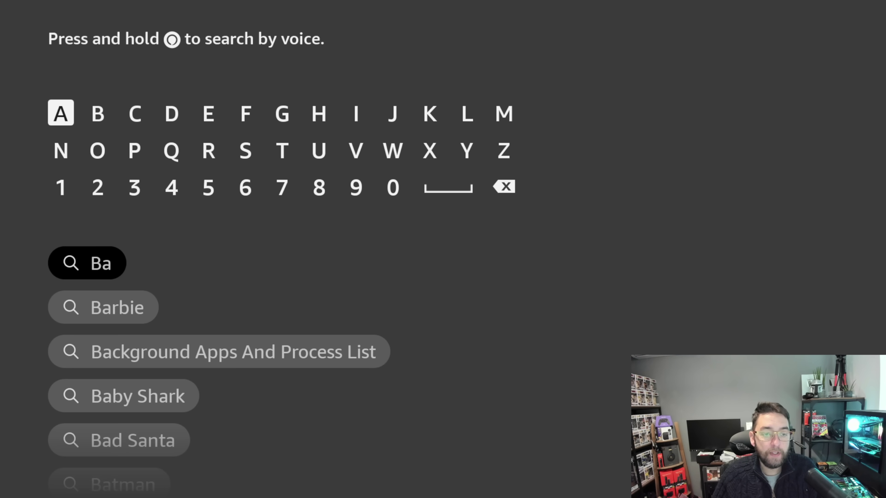
pyautogui.press('Right')
pyautogui.press('Right')
pyautogui.press('Return')
pyautogui.press('Right')
pyautogui.press('Right')
pyautogui.press('Down')
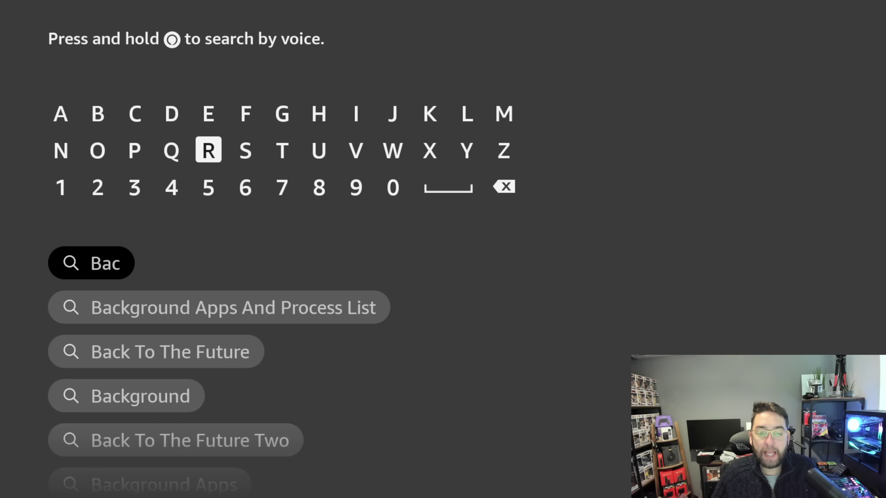
pyautogui.press('Down')
pyautogui.press('Down')
pyautogui.press('Down')
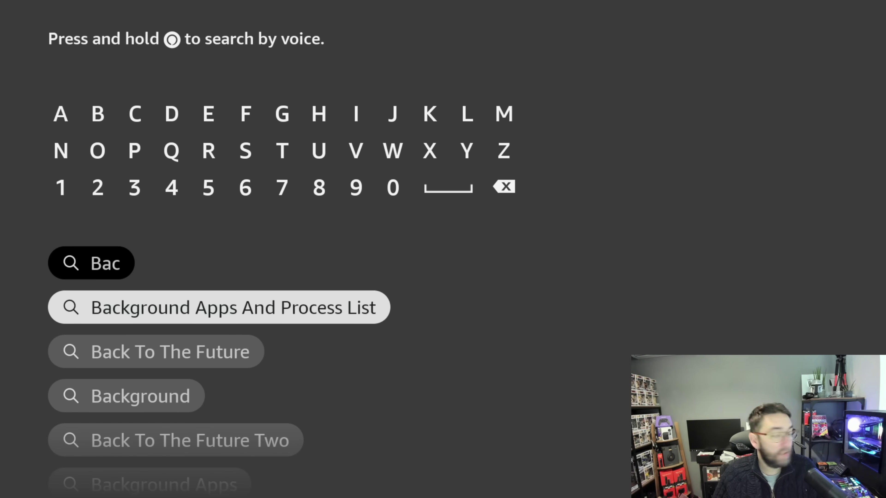
pyautogui.press('Return')
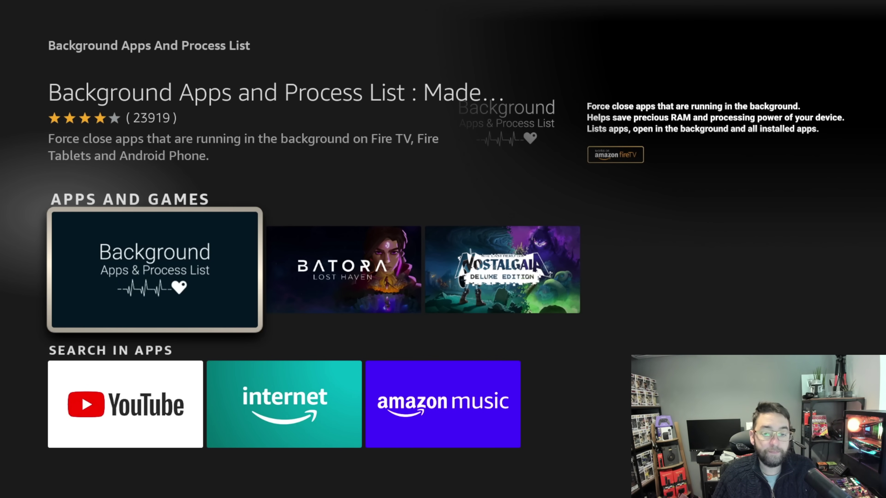
# - Launch the Background Apps and Process List tile from My Apps
pyautogui.press('Home')
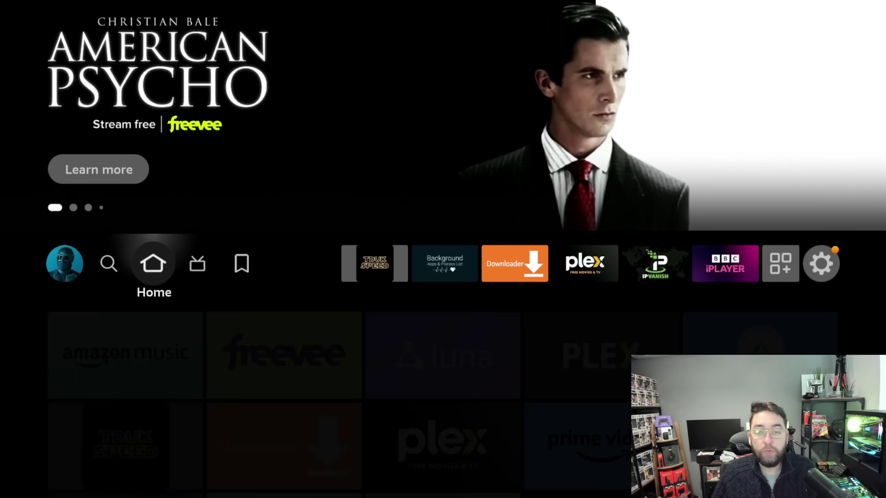
pyautogui.press('Right')
pyautogui.press('Right')
pyautogui.press('Right')
pyautogui.press('Right')
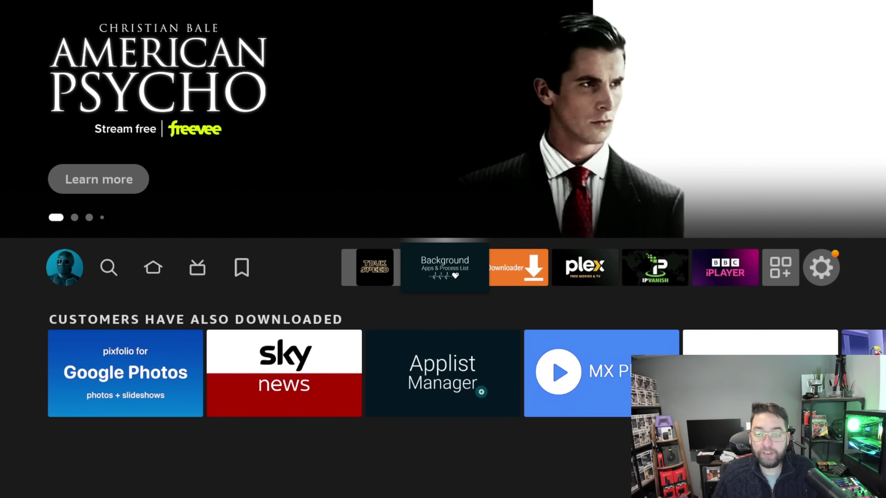
pyautogui.press('Right')
pyautogui.press('Right')
pyautogui.press('Right')
pyautogui.press('Right')
pyautogui.press('Right')
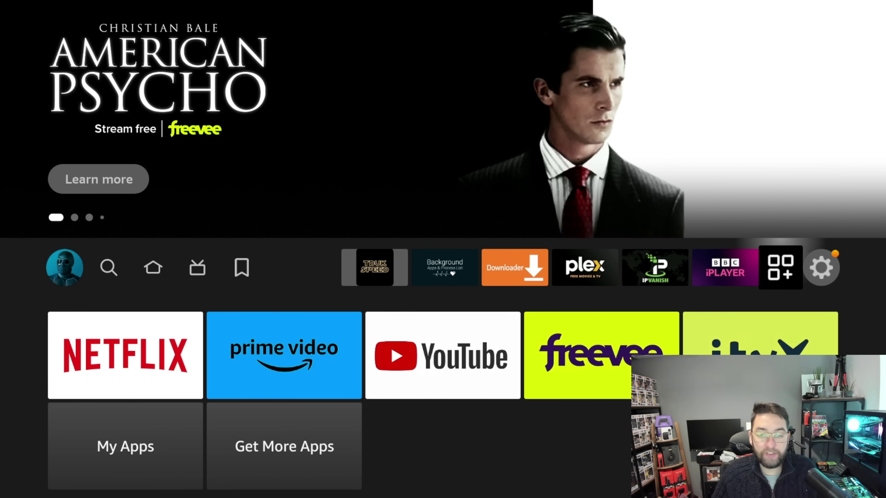
pyautogui.press('Down')
pyautogui.press('Down')
pyautogui.press('Return')
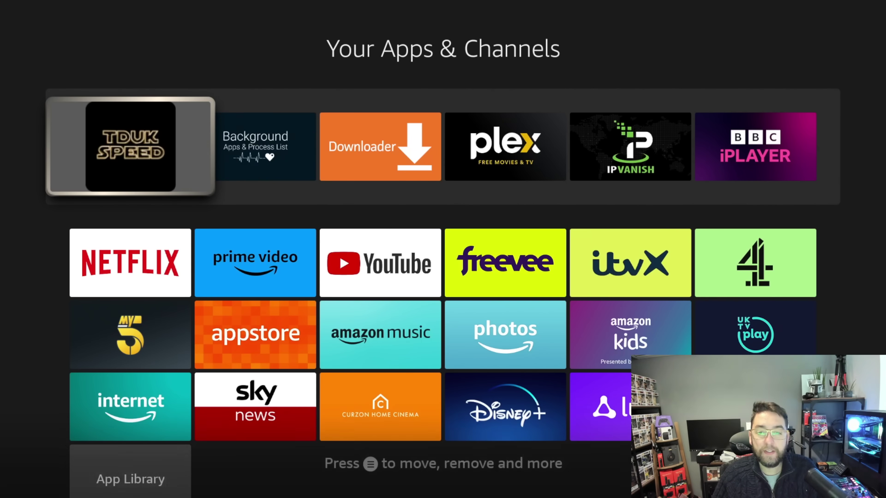
pyautogui.press('Right')
pyautogui.press('Return')
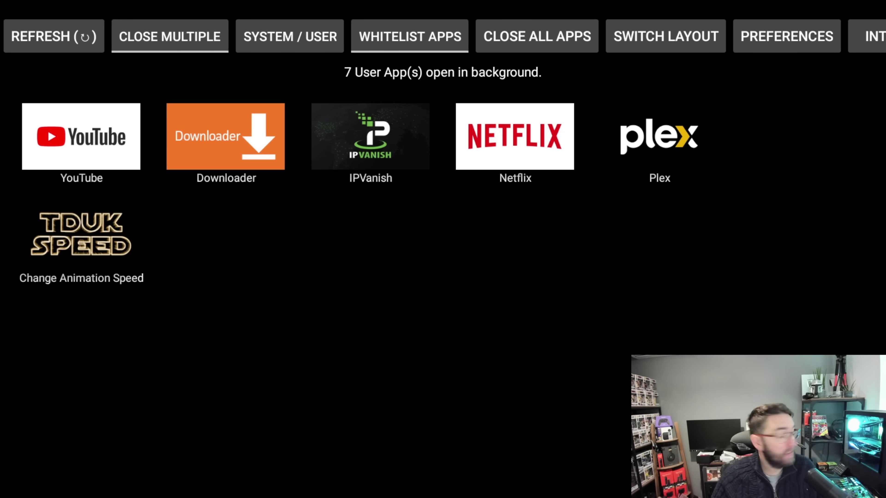
# - Choose CLOSE ALL APPS in Background Apps and Process List
pyautogui.press('Up')
pyautogui.press('Down')
pyautogui.press('Right')
pyautogui.press('Right')
pyautogui.press('Right')
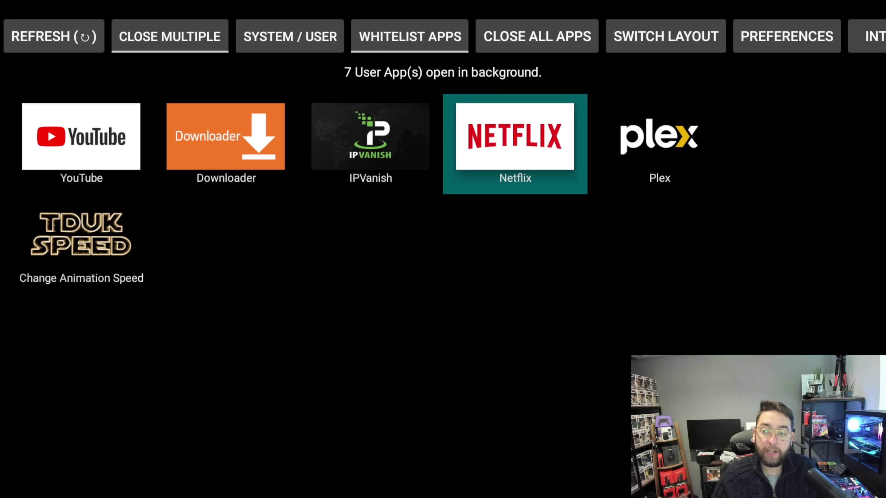
pyautogui.press('Left')
pyautogui.press('Left')
pyautogui.press('Left')
pyautogui.press('Up')
pyautogui.press('Right')
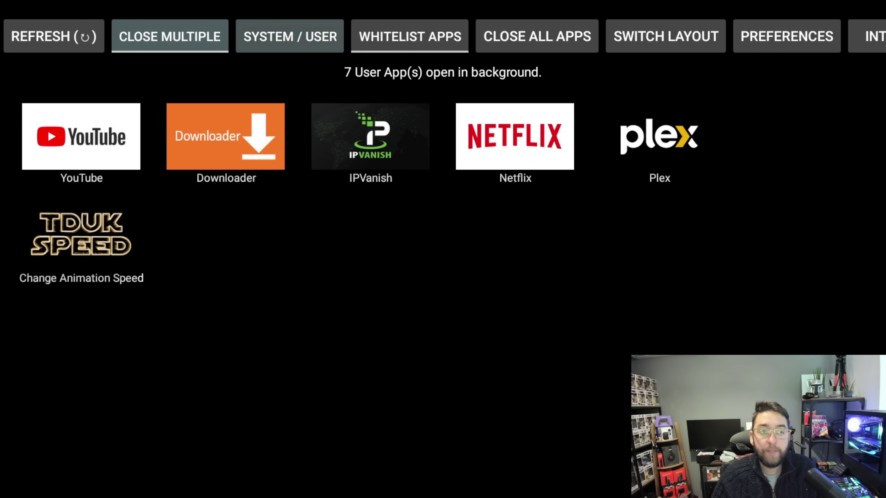
pyautogui.press('Right')
pyautogui.press('Right')
pyautogui.press('Right')
pyautogui.press('Return')
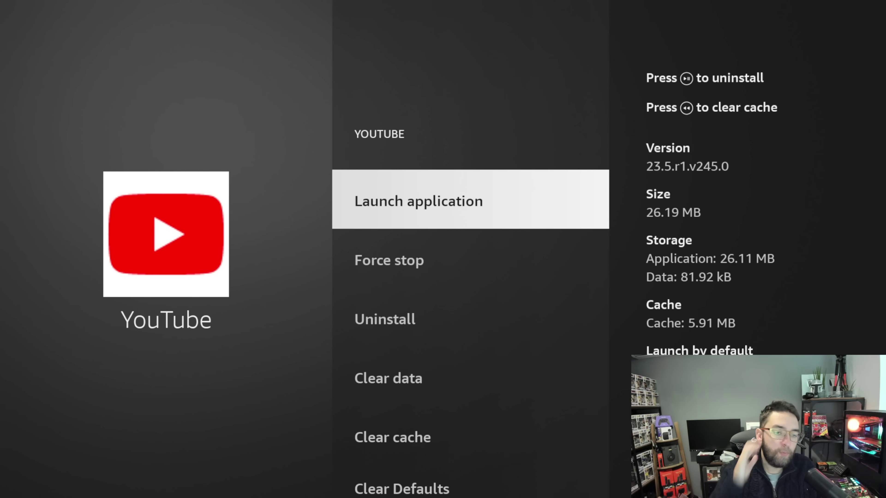
# - Force-stop YouTube, Downloader, IPVanish, Netflix and Plex, then return Home
pyautogui.press('Down')
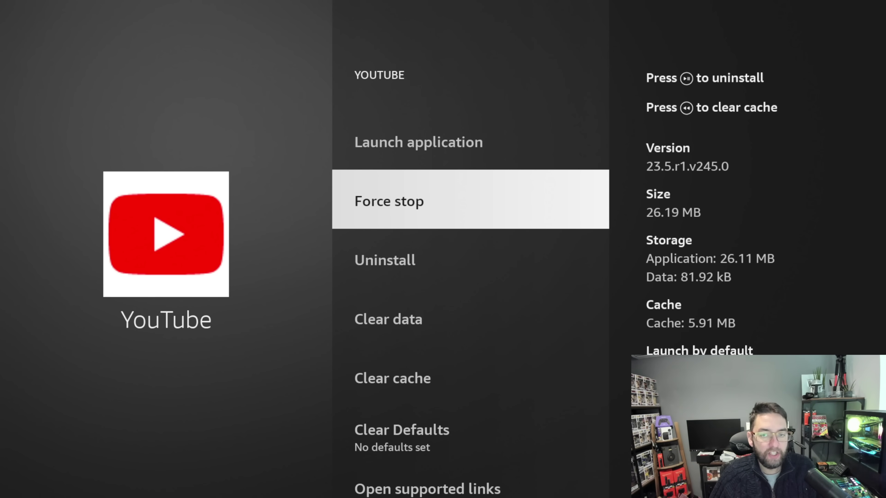
pyautogui.press('Return')
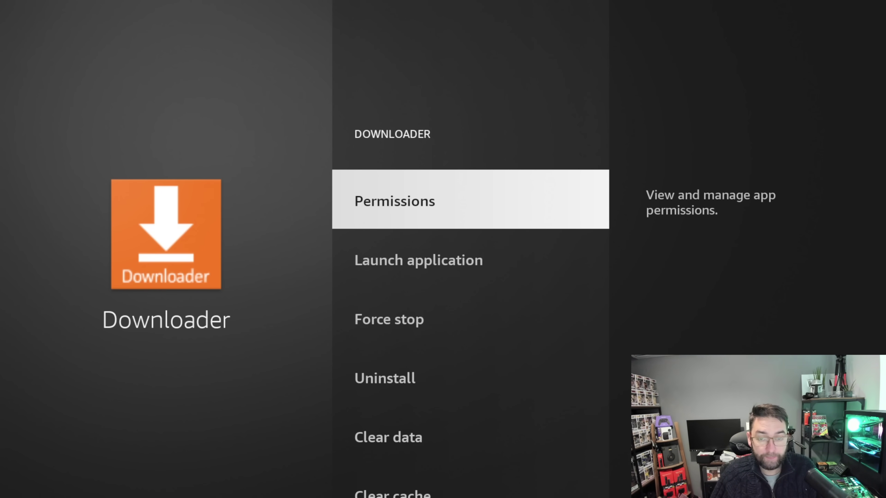
pyautogui.press('Down')
pyautogui.press('Down')
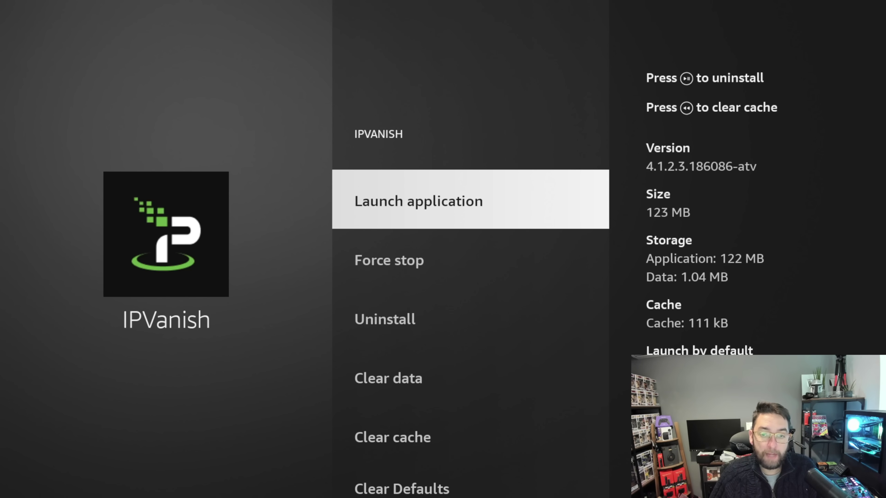
pyautogui.press('Down')
pyautogui.press('Down')
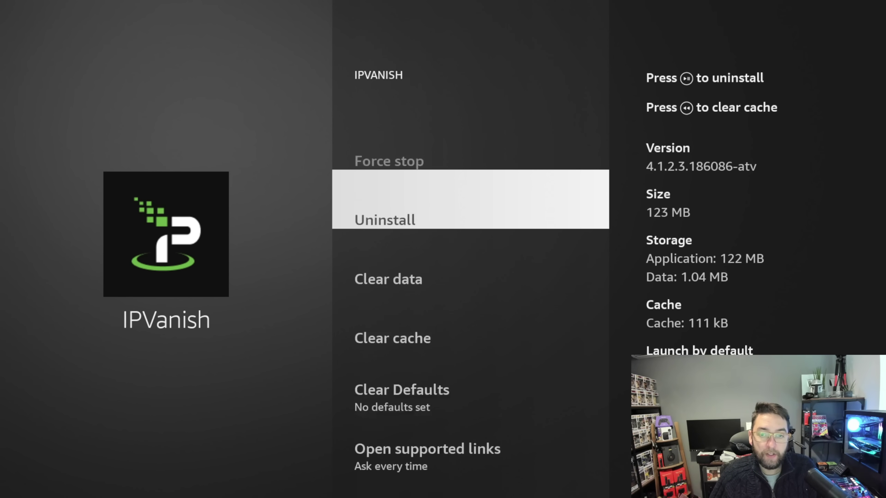
pyautogui.press('Up')
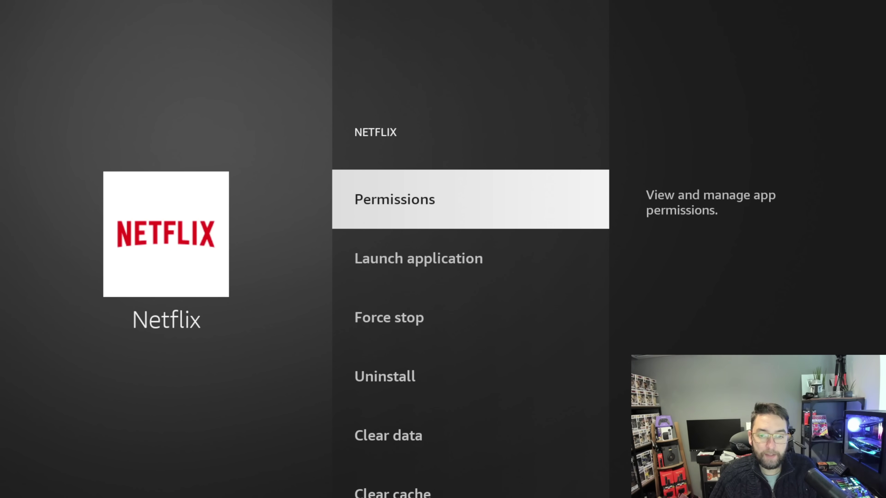
pyautogui.press('Down')
pyautogui.press('Down')
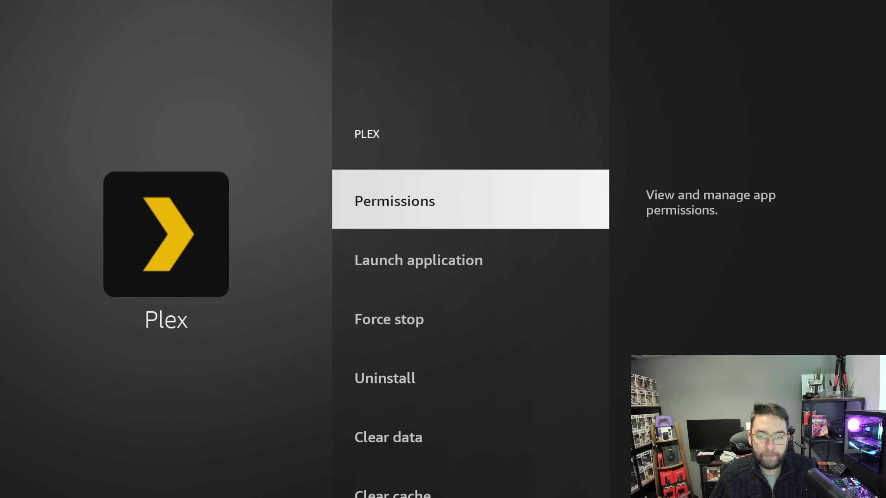
pyautogui.press('Down')
pyautogui.press('Down')
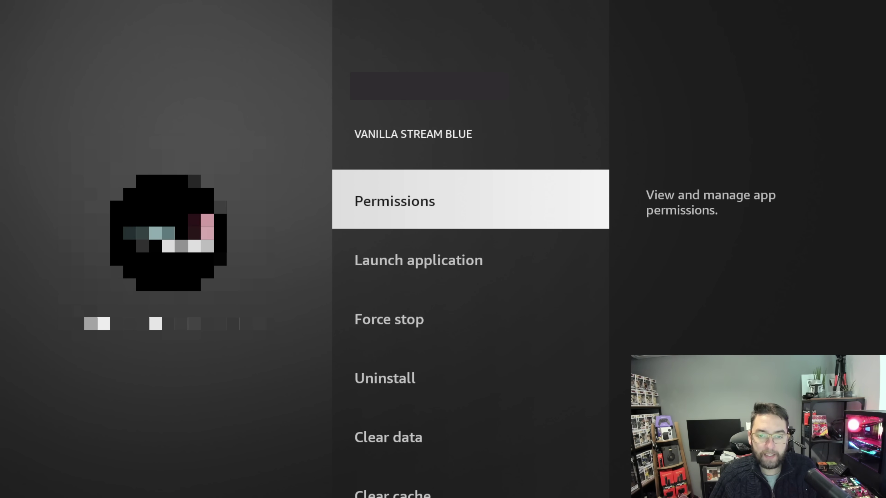
pyautogui.press('Down')
pyautogui.press('Down')
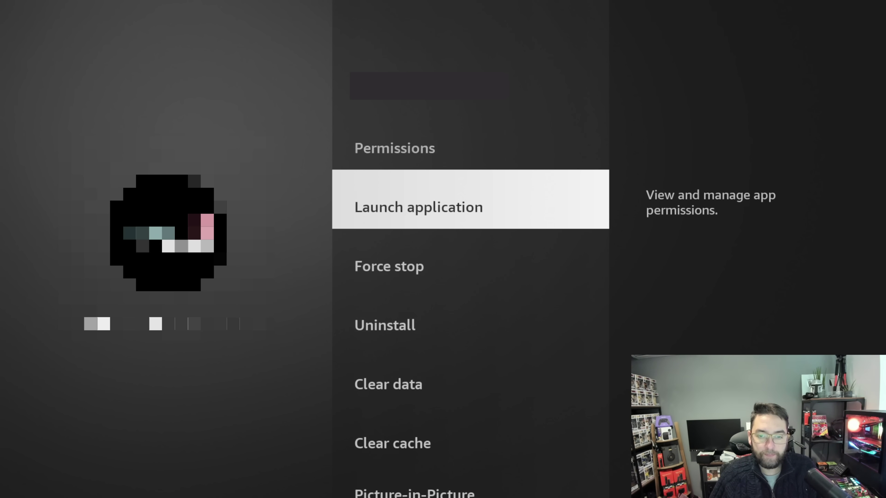
pyautogui.press('Down')
pyautogui.press('Down')
pyautogui.press('Down')
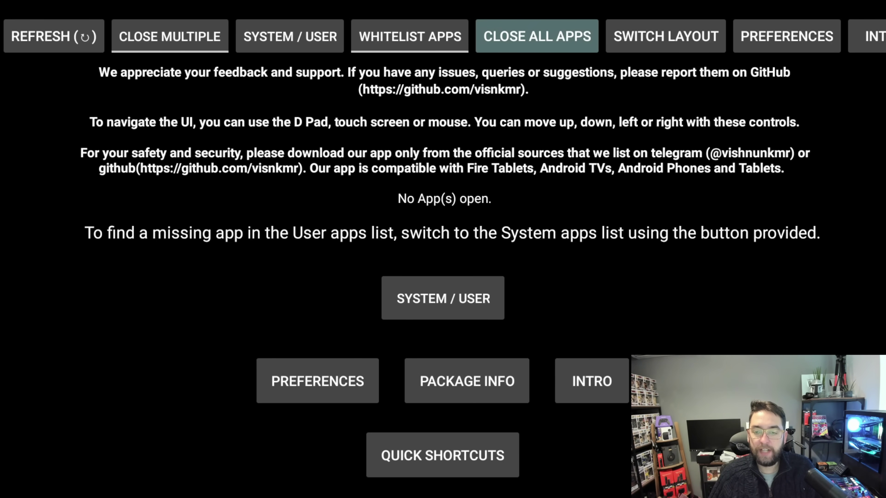
pyautogui.press('Home')
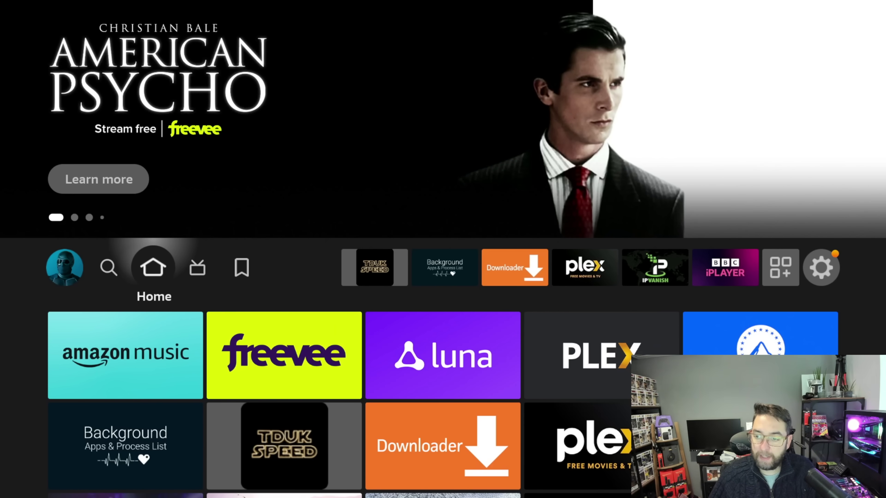
# - Open the animation speed app and set Transition animation scale to 1.0
pyautogui.press('Right')
pyautogui.press('Right')
pyautogui.press('Right')
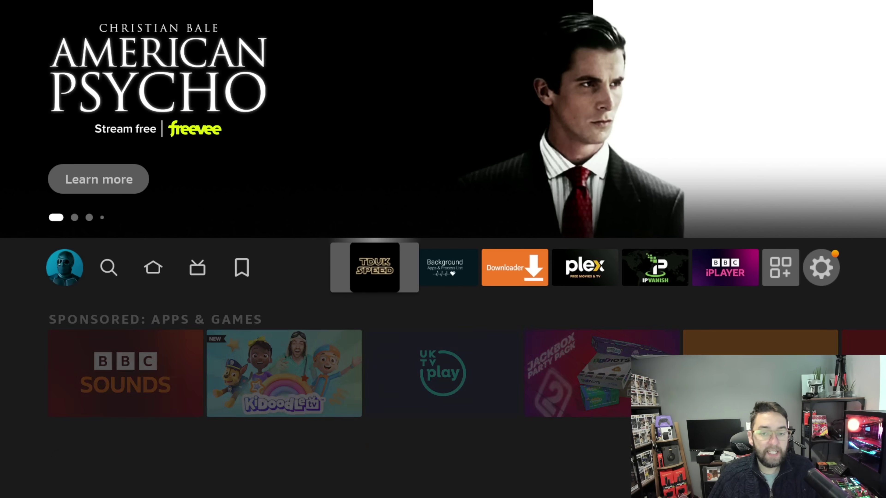
pyautogui.press('Return')
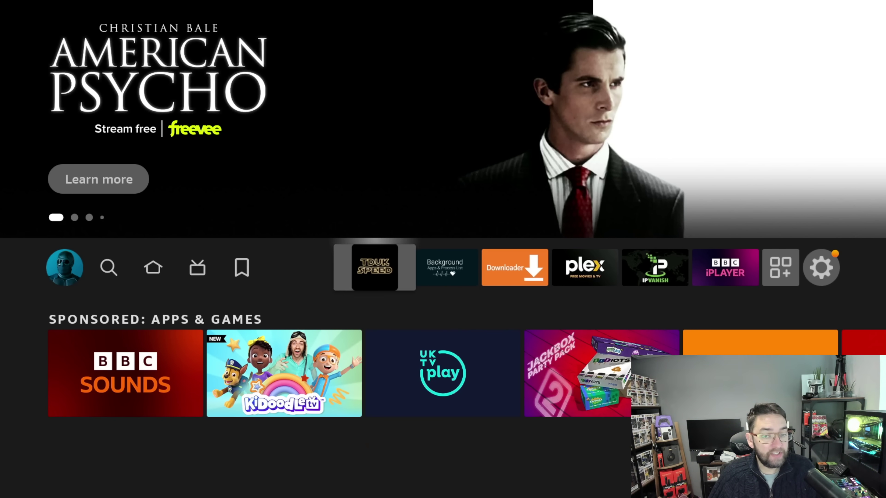
pyautogui.press('Return')
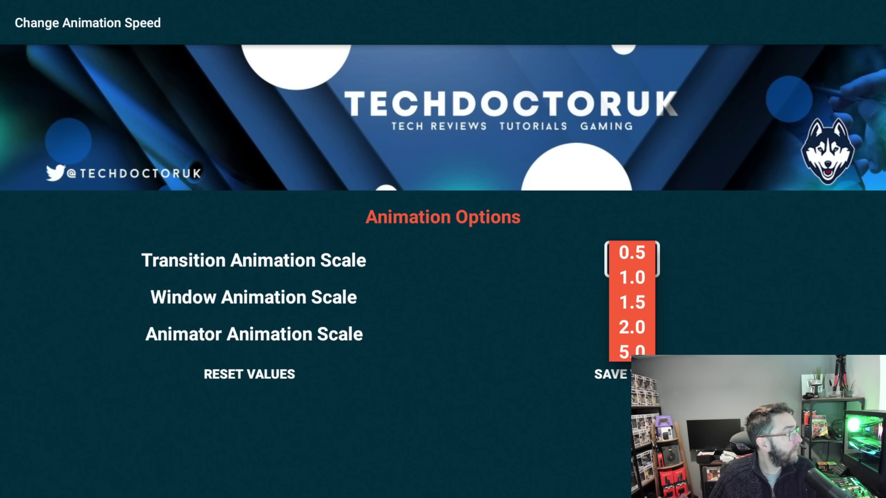
pyautogui.press('Down')
pyautogui.press('Down')
pyautogui.press('Return')
# - Set the Window animation scale to 1.0
pyautogui.press('Down')
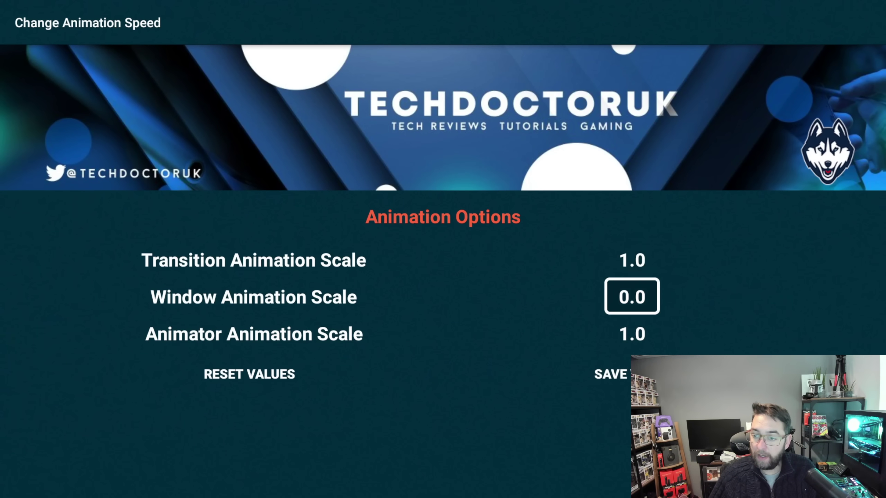
pyautogui.press('Return')
pyautogui.press('Up')
pyautogui.press('Return')
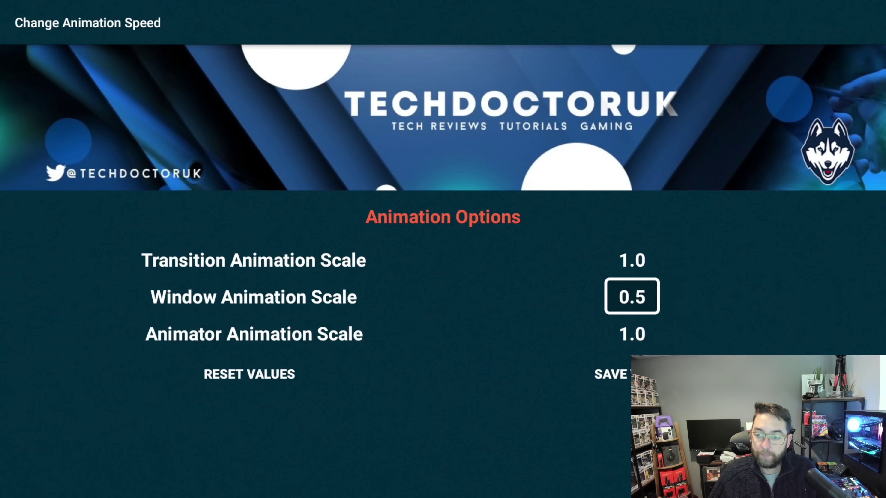
pyautogui.press('Return')
pyautogui.press('Down')
pyautogui.press('Return')
# - Reset the values to defaults, save them, and return to the Home screen
pyautogui.press('Down')
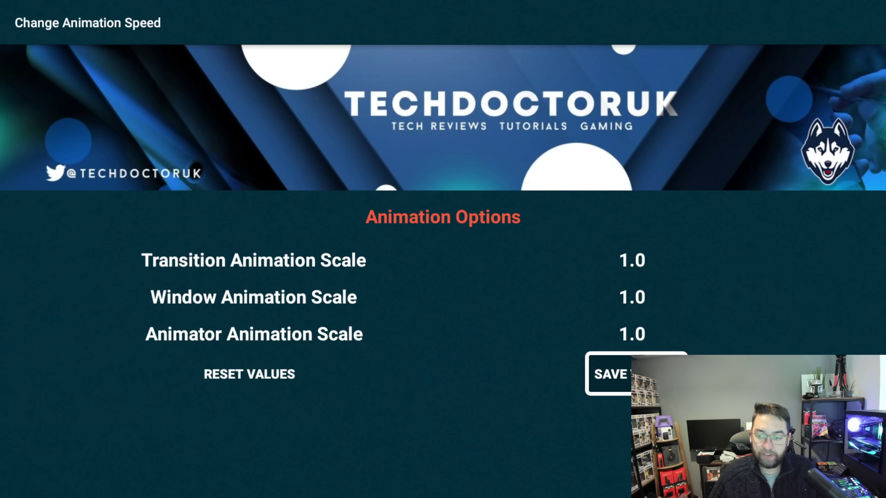
pyautogui.press('Left')
pyautogui.press('Return')
pyautogui.press('Right')
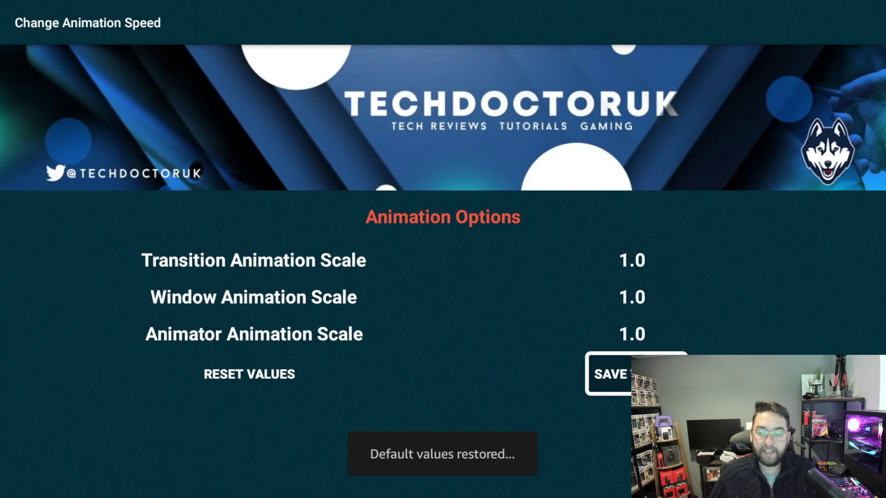
pyautogui.press('Return')
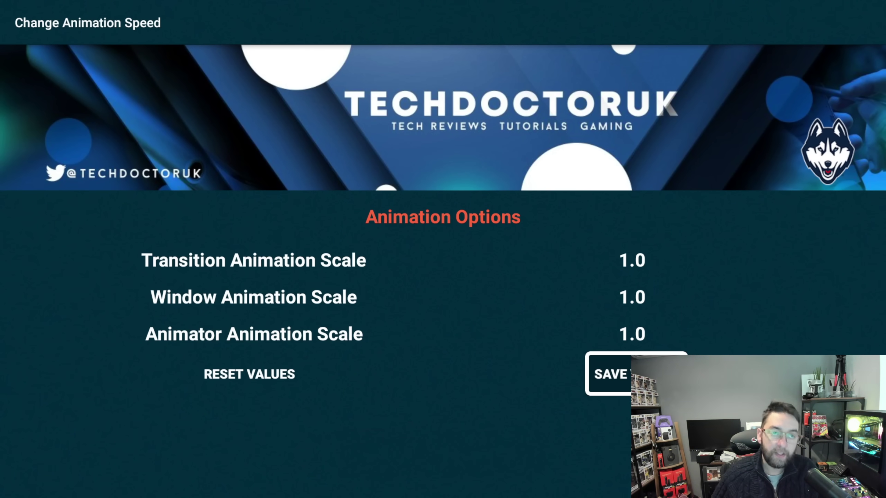
pyautogui.press('Home')
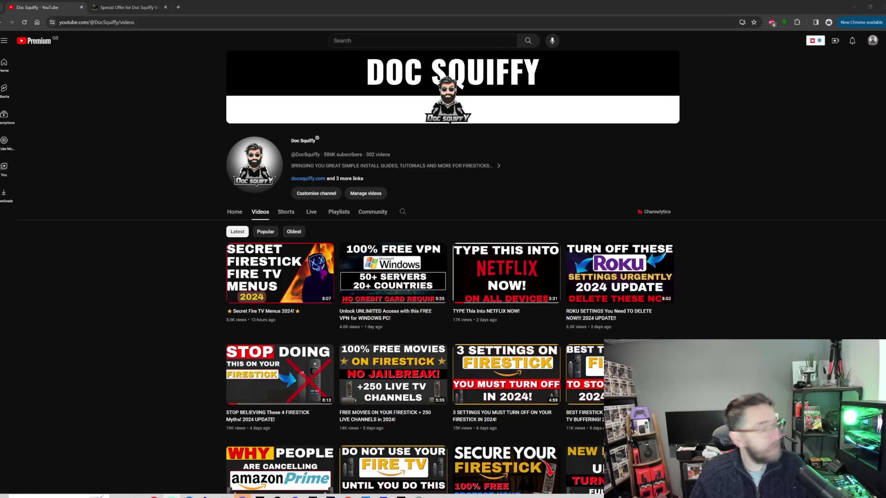
# - Scroll the channel's latest videos and bring up the IPVanish Special Offer page
pyautogui.moveTo(242, 257)
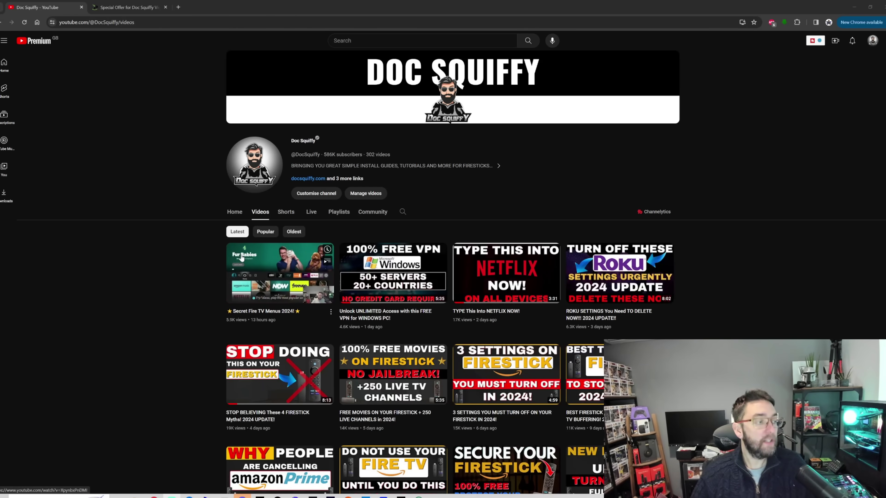
pyautogui.scroll(-2, 377, 309)
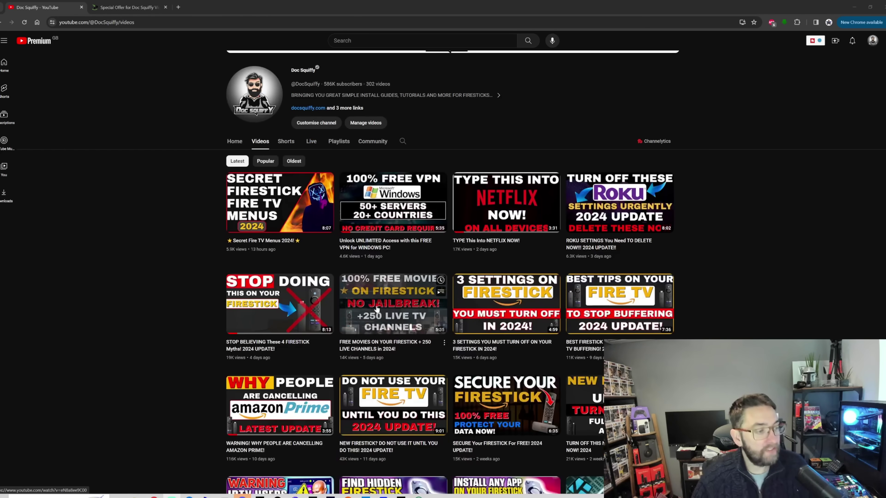
pyautogui.scroll(-2, 377, 308)
pyautogui.scroll(4, 376, 317)
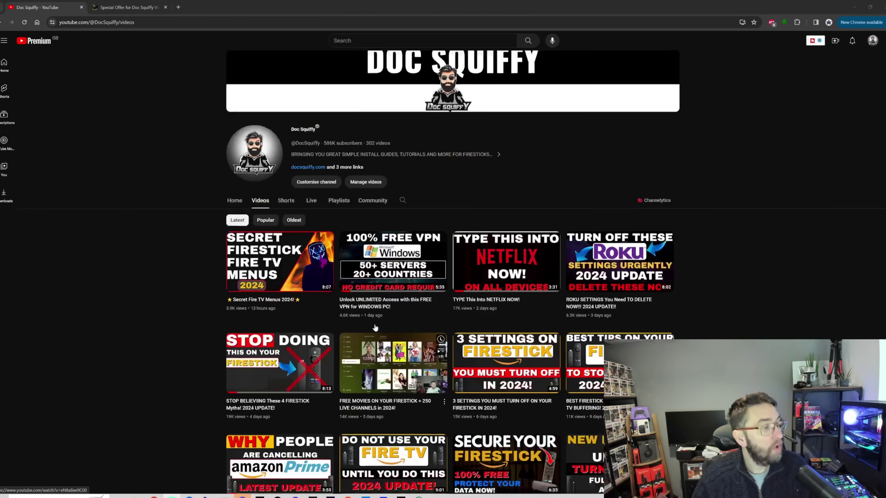
pyautogui.moveTo(414, 332)
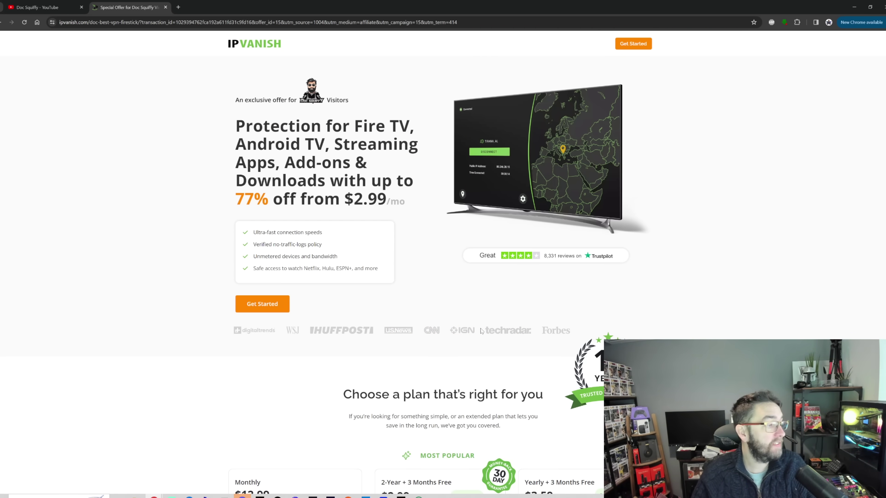
# - Review IPVanish plans ($12.99, $2.99, $3.59/mo) and features, then switch back to YouTube
pyautogui.scroll(-2, 481, 331)
pyautogui.scroll(2, 481, 331)
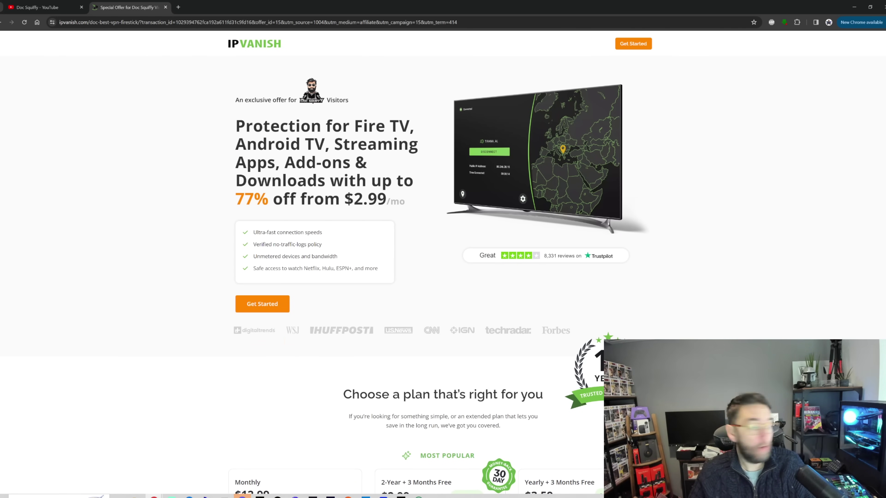
pyautogui.scroll(-8, 373, 299)
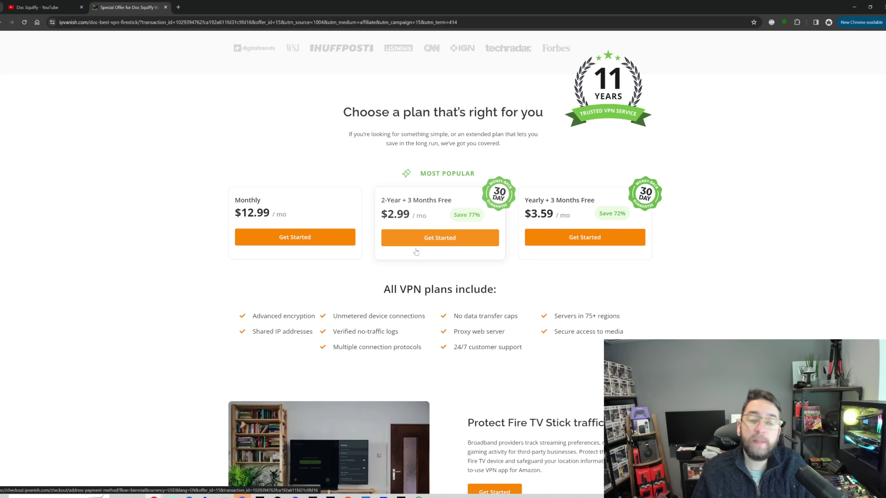
pyautogui.scroll(-3, 484, 226)
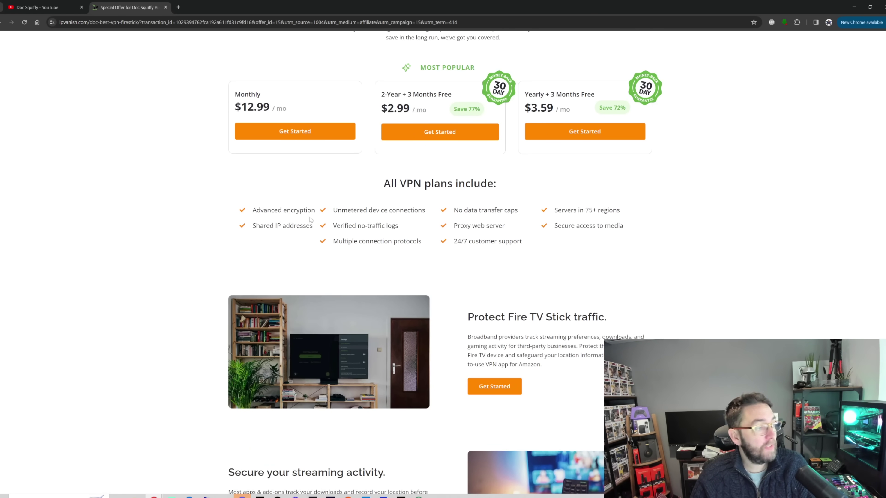
pyautogui.scroll(-11, 420, 277)
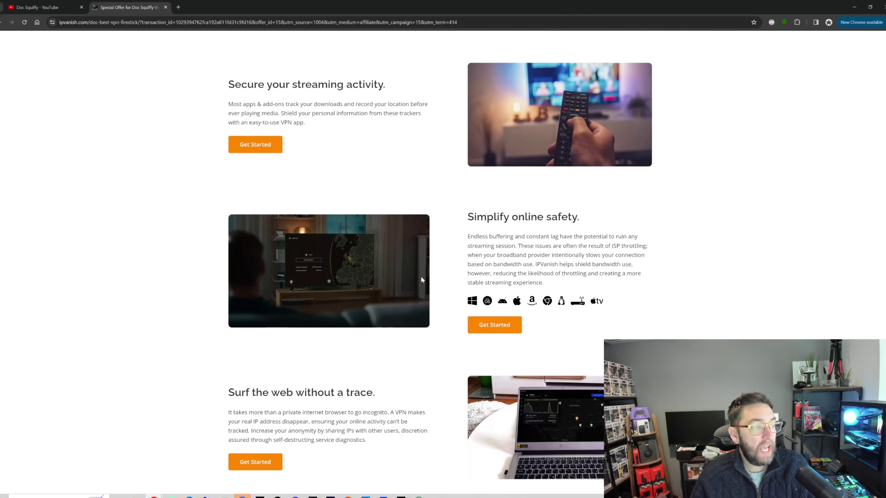
pyautogui.scroll(20, 532, 230)
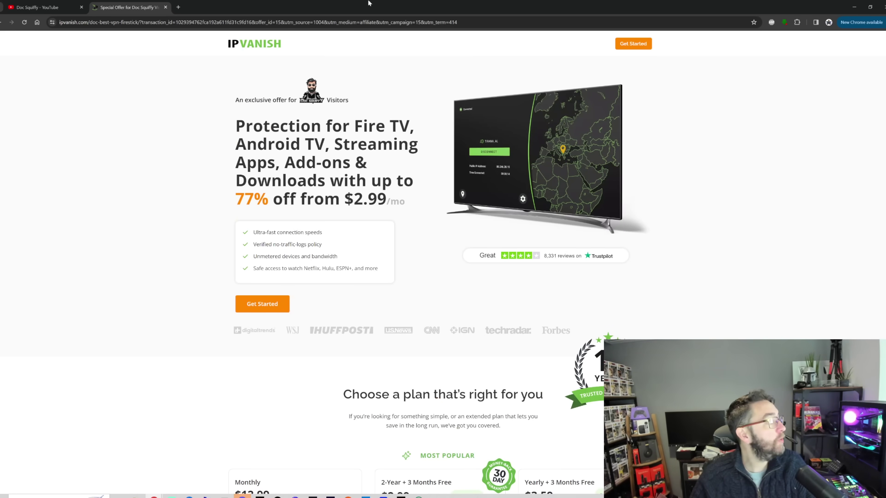
pyautogui.hotkey('ctrl', 'shift', 'Tab')
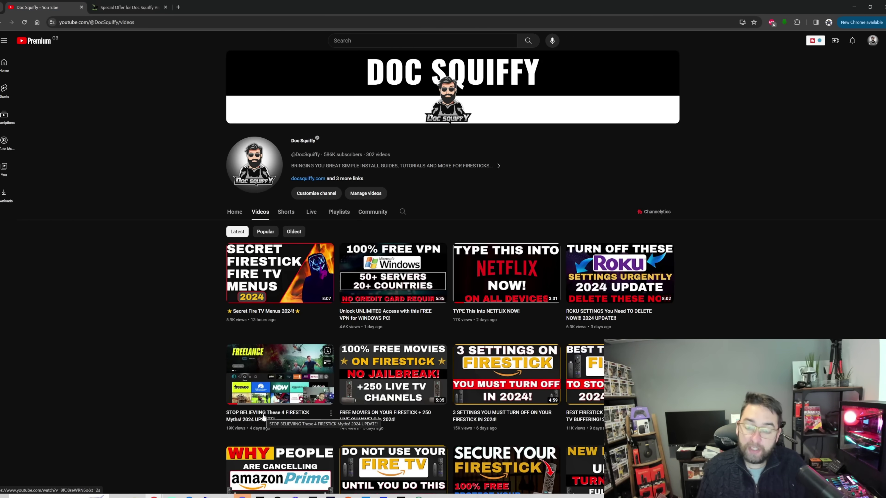